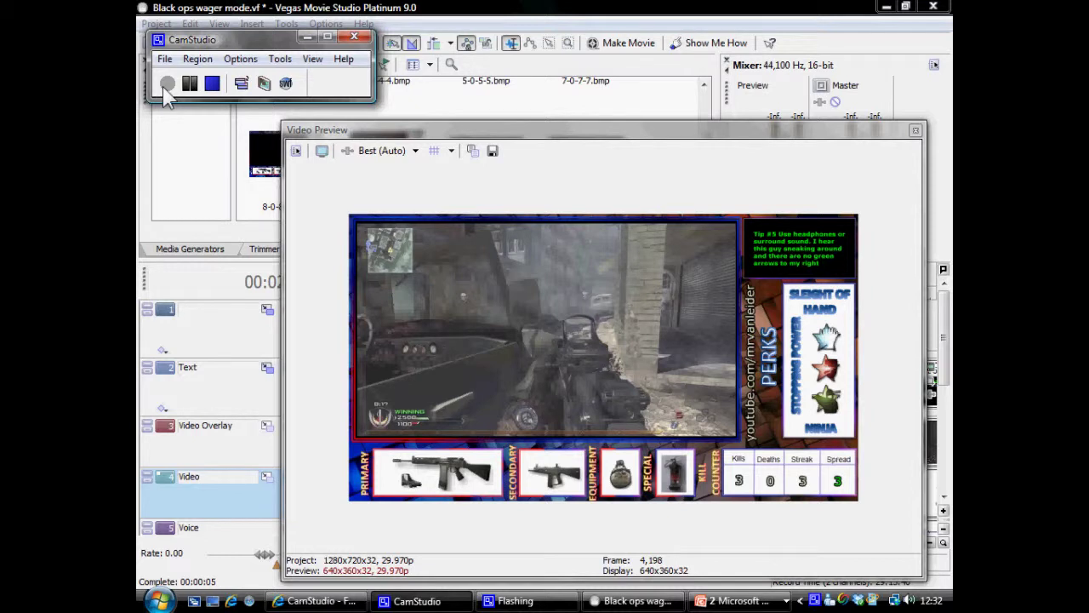
Move the recorder window aside and shrink the floating preview to uncover the timeline tracks
drag(197, 40, 188, 8)
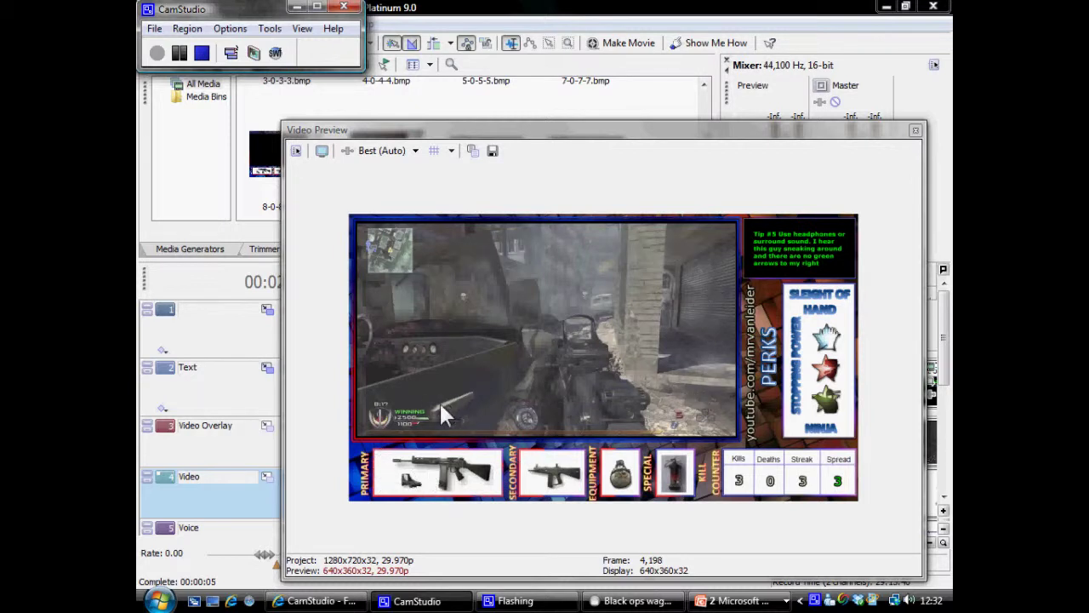
drag(571, 138, 795, 170)
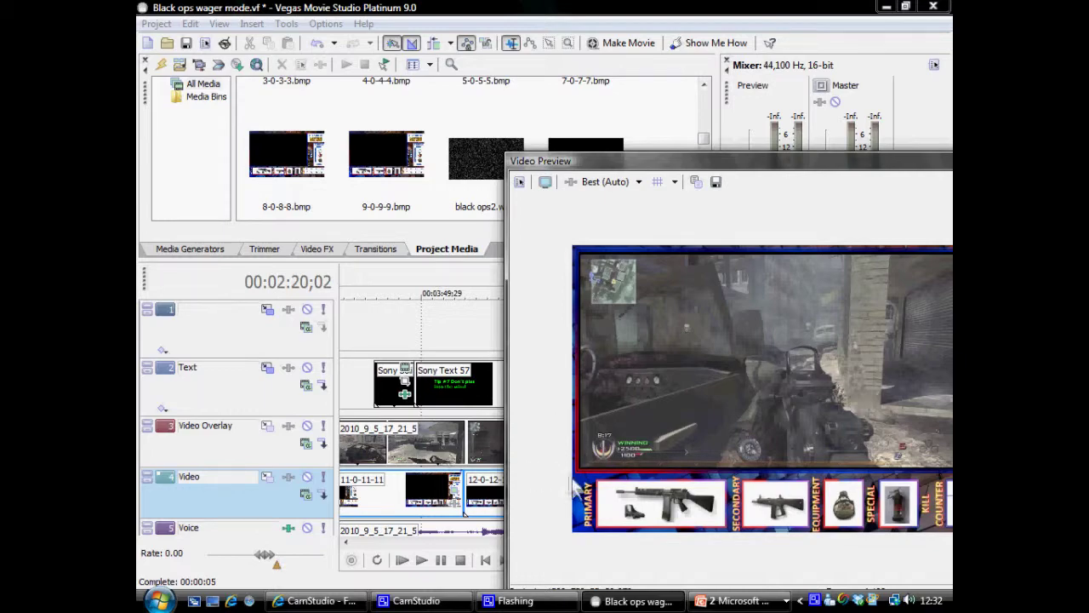
drag(707, 161, 637, 121)
drag(567, 581, 566, 460)
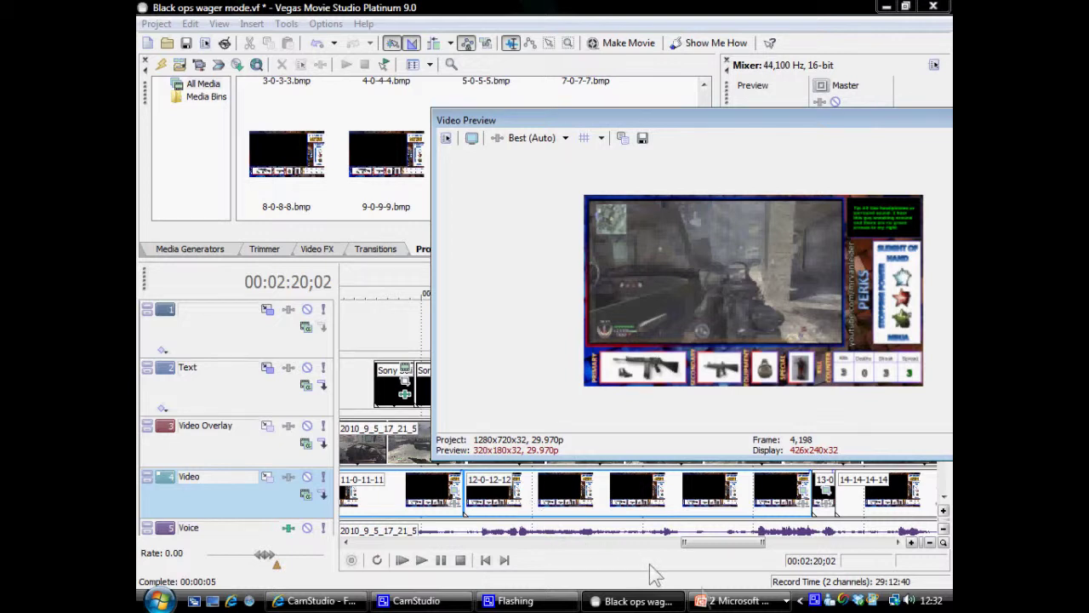
click(721, 601)
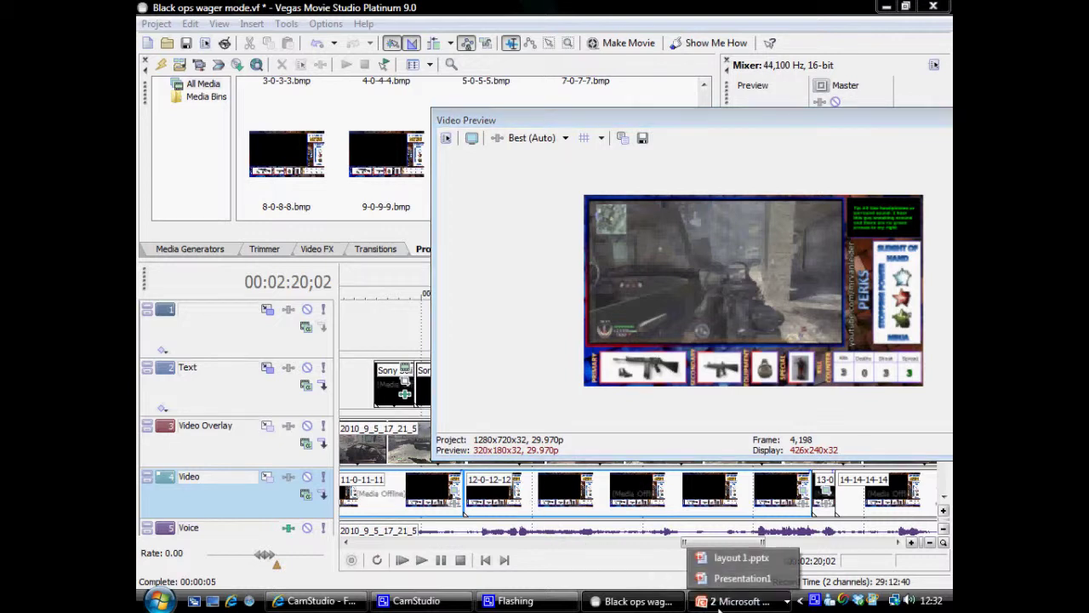
In layout 1.pptx, trial-move the game window, killstreak, perks and kill counter, then undo all four moves
click(721, 565)
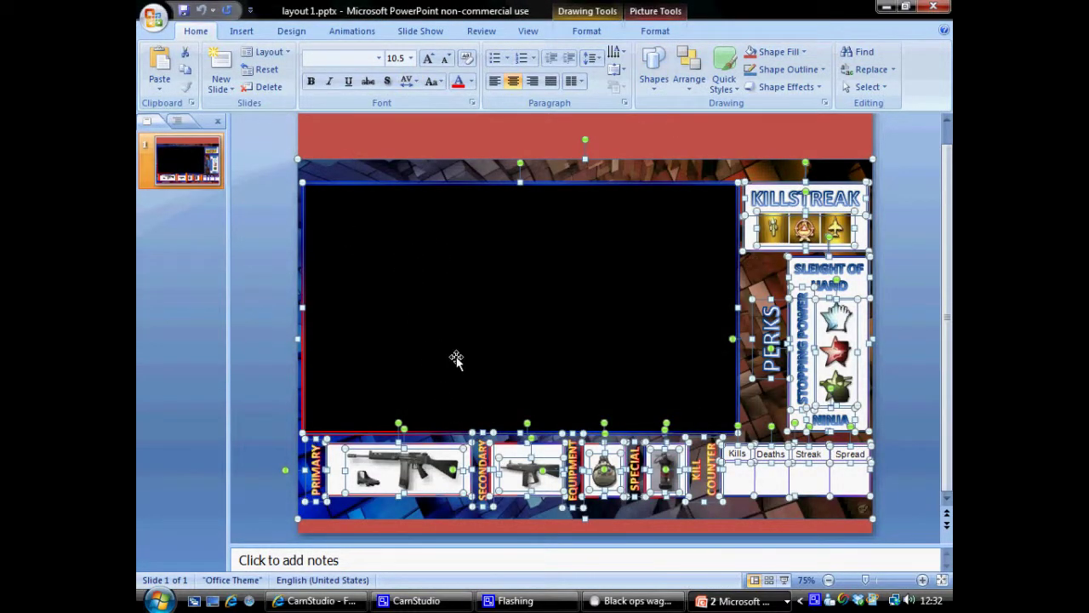
click(905, 166)
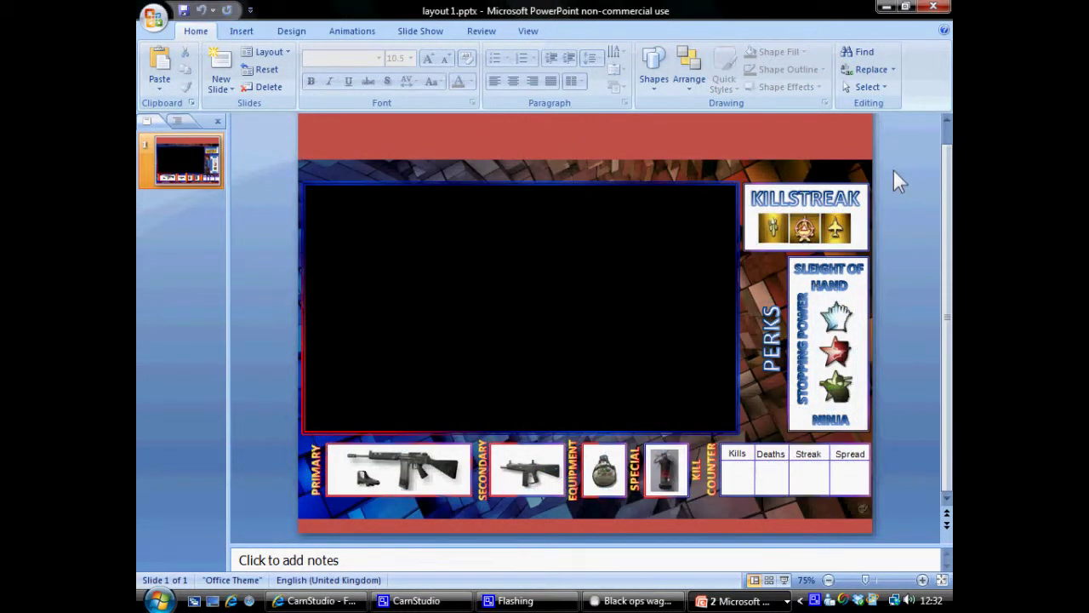
mouse_move(532, 311)
mouse_down()
mouse_move(439, 255)
mouse_move(472, 269)
mouse_up()
drag(808, 226, 923, 223)
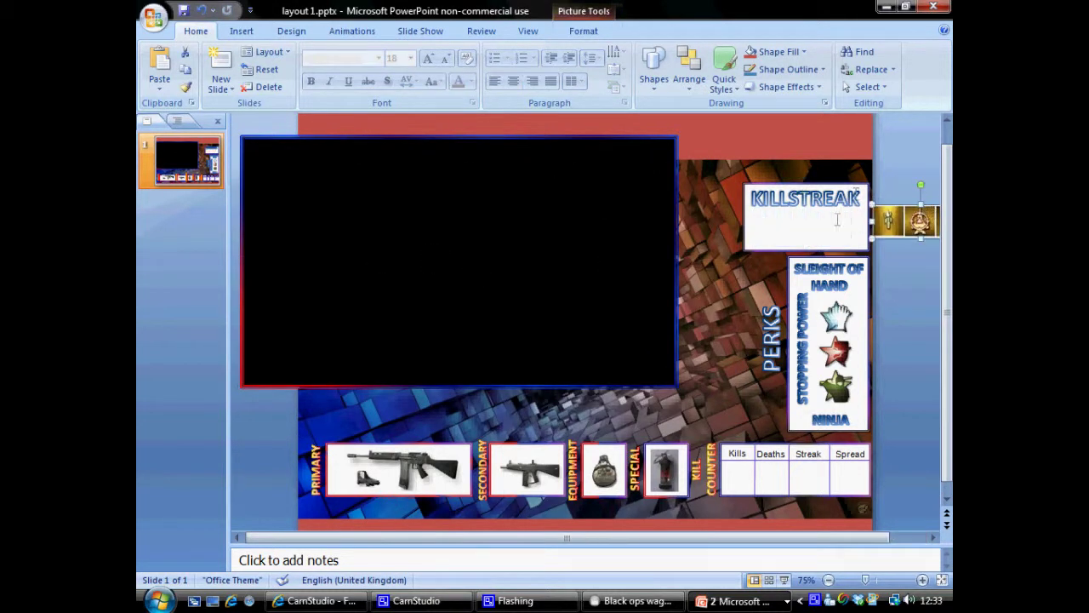
drag(816, 317, 913, 355)
drag(817, 468, 893, 487)
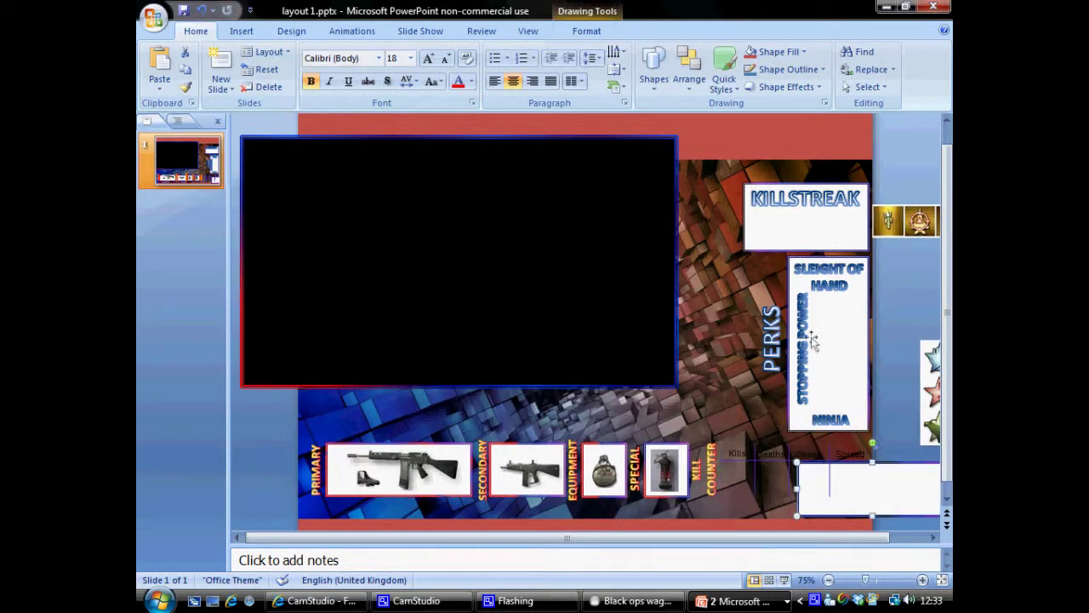
click(202, 12)
click(203, 12)
click(203, 12)
click(202, 12)
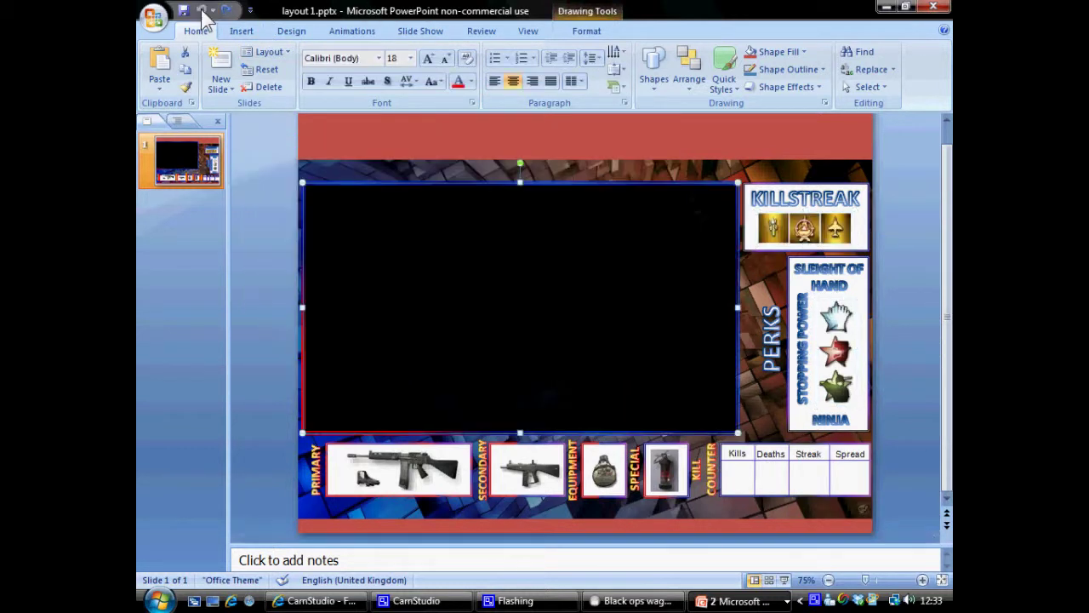
Select all objects on the HUD slide with Select All and copy them
click(885, 141)
drag(903, 126, 274, 545)
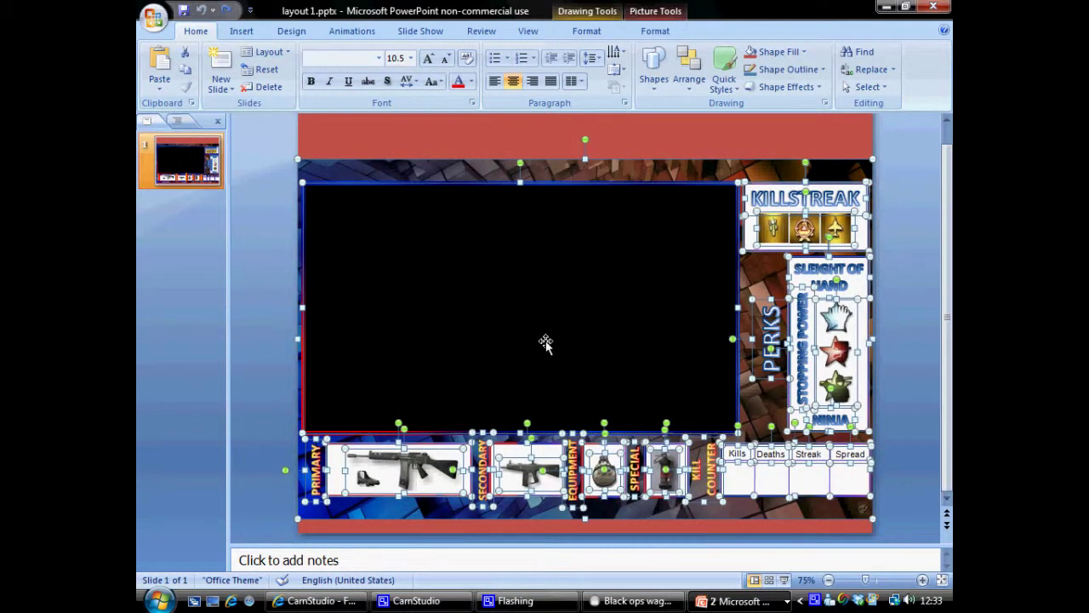
click(866, 86)
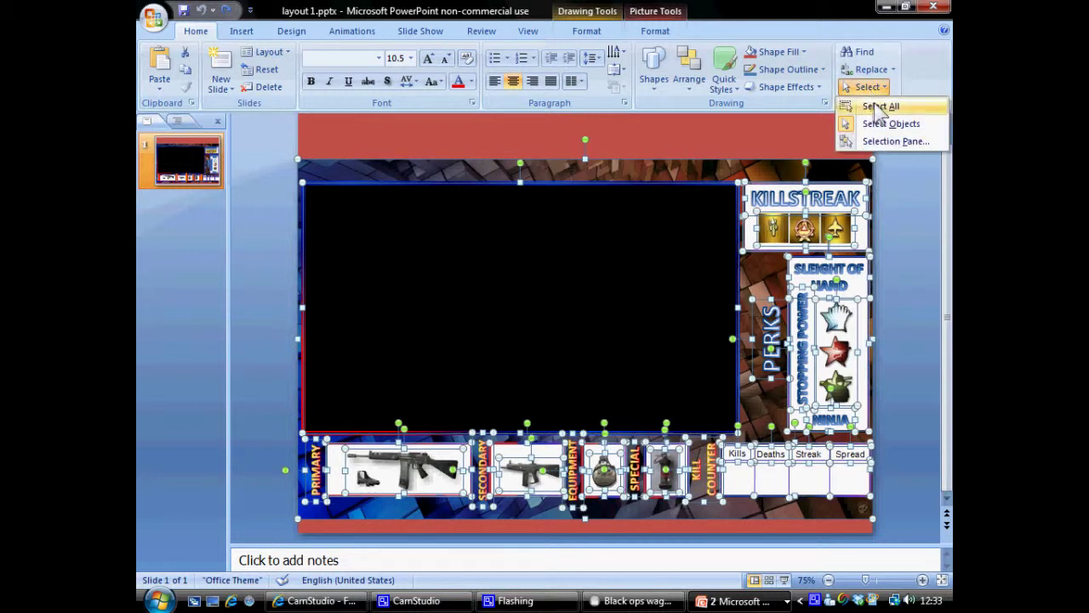
click(878, 108)
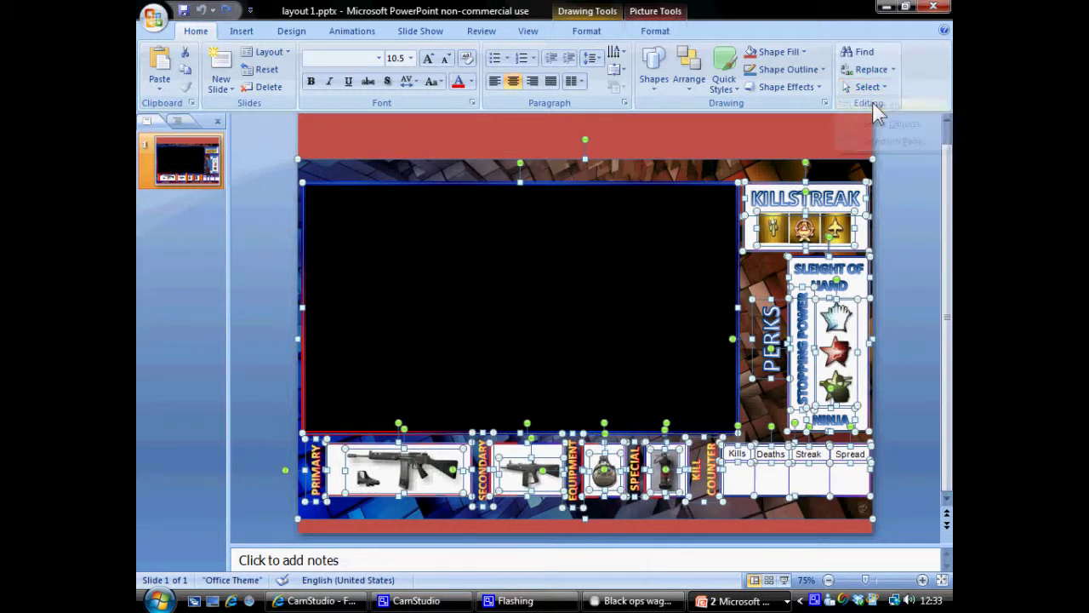
right_click(559, 223)
click(593, 249)
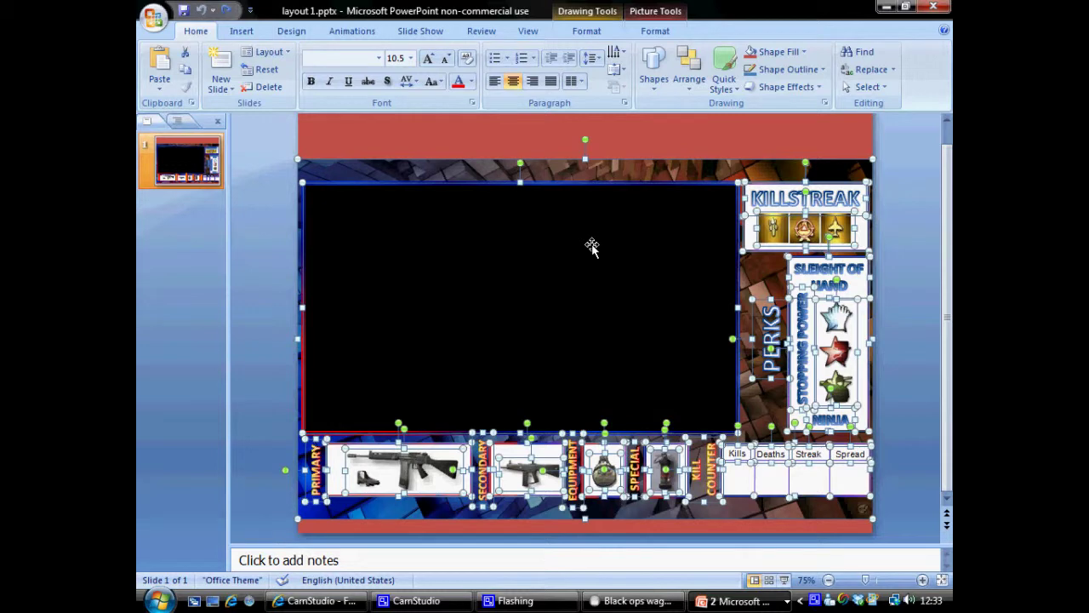
click(157, 600)
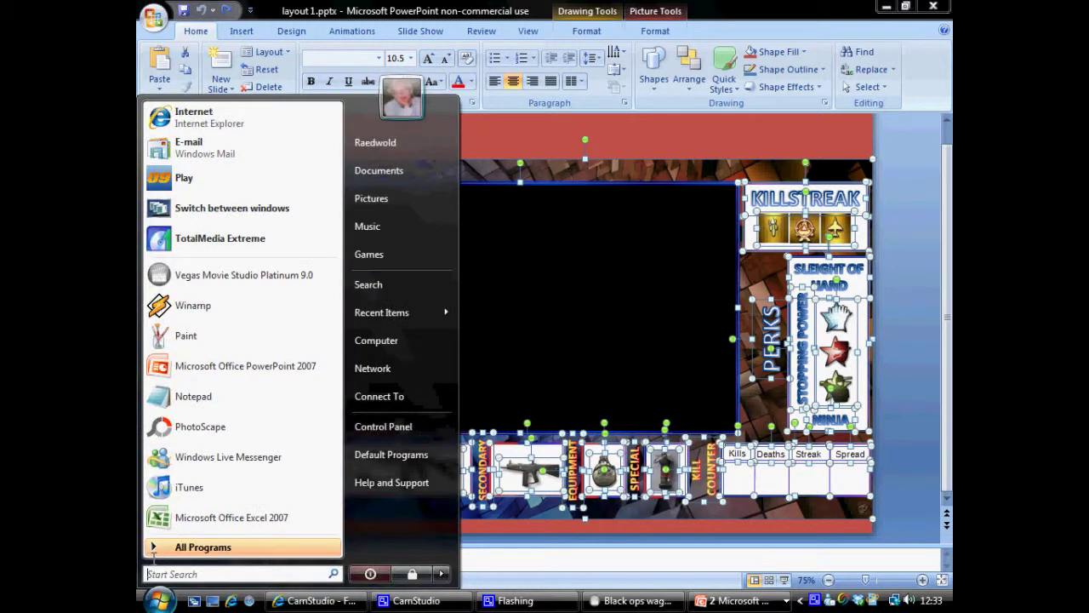
Launch Paint, paste the HUD layout onto the canvas, and save the image
click(194, 337)
click(149, 24)
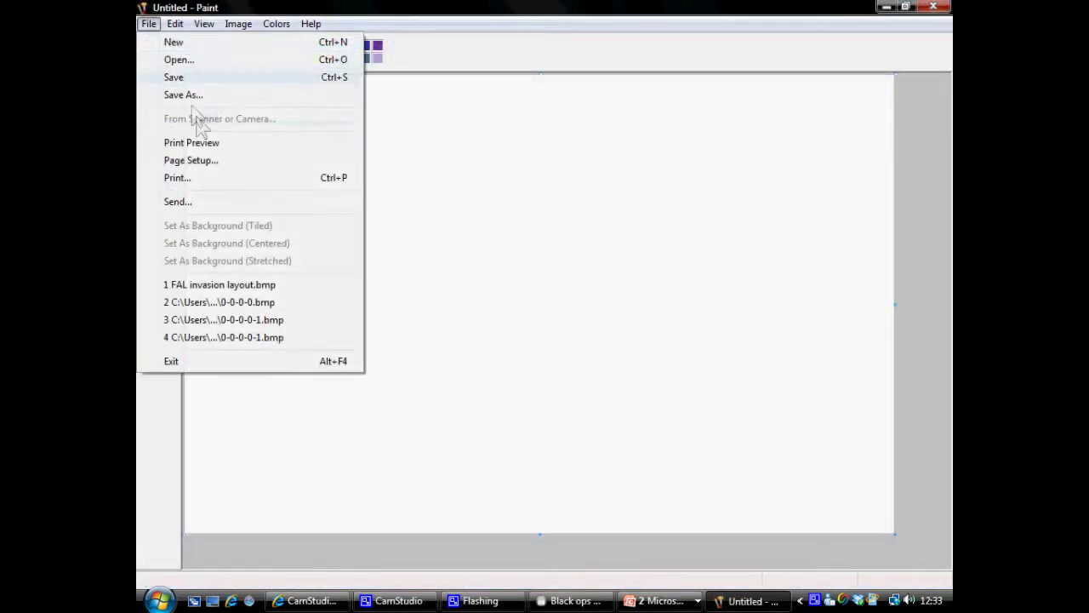
mouse_move(175, 24)
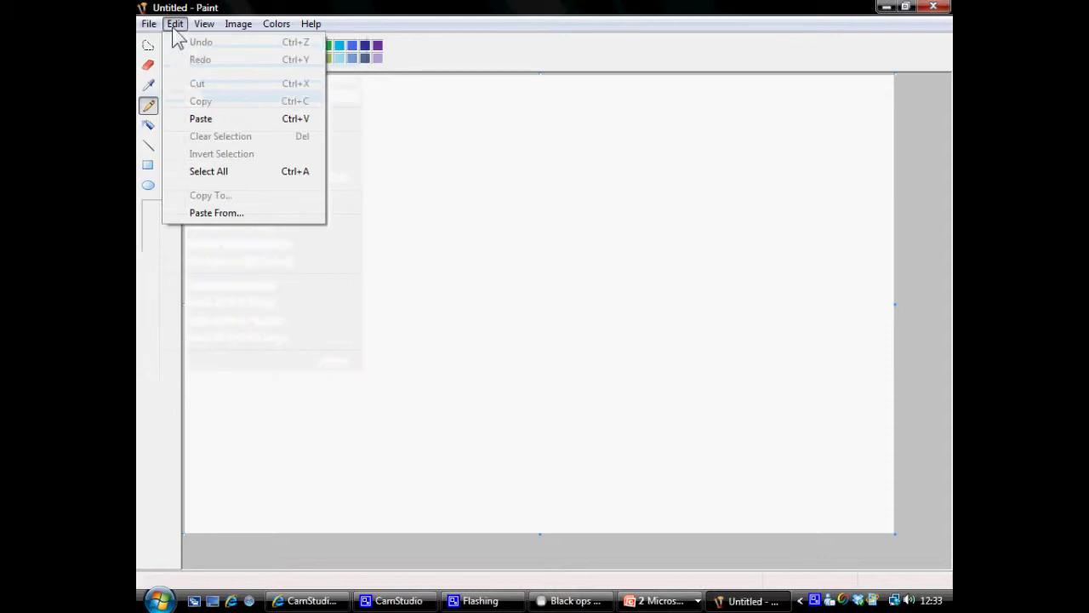
click(205, 119)
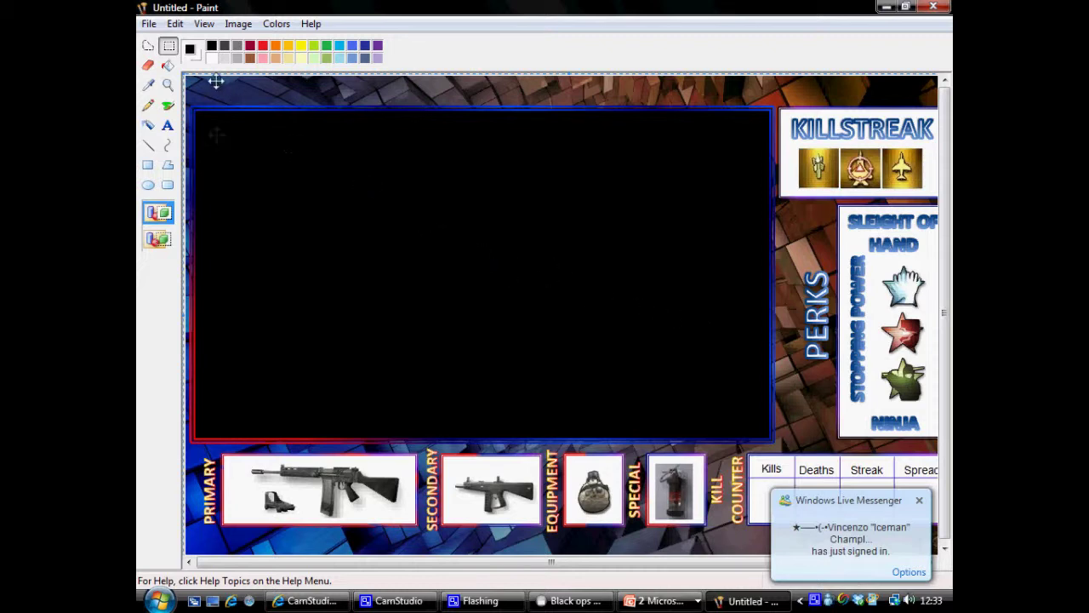
click(149, 24)
click(168, 77)
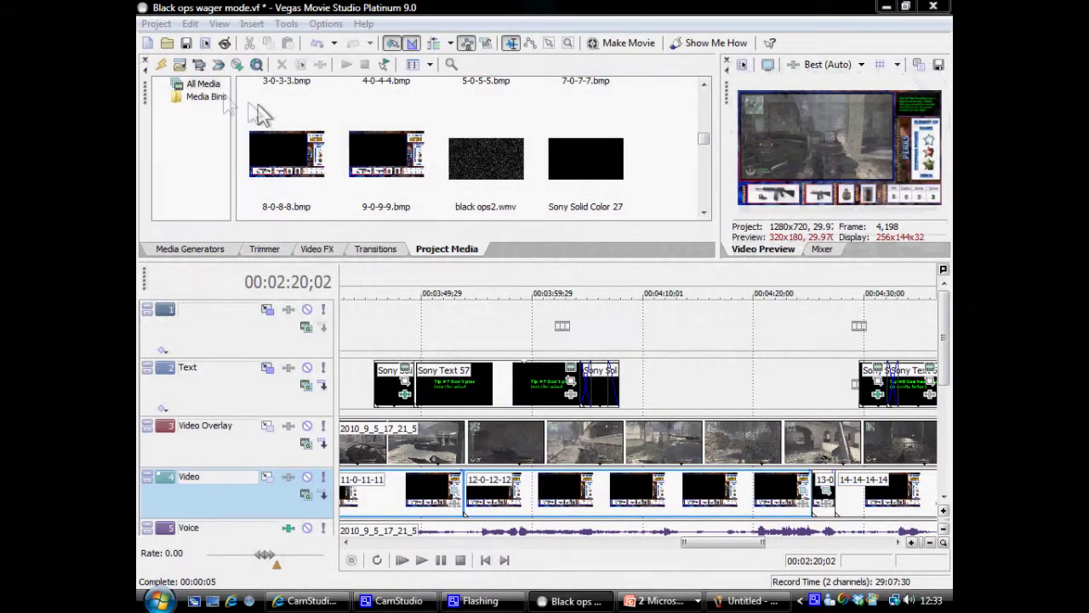
Open and cancel Import Media, then undock the Video Preview into a floating window
click(157, 24)
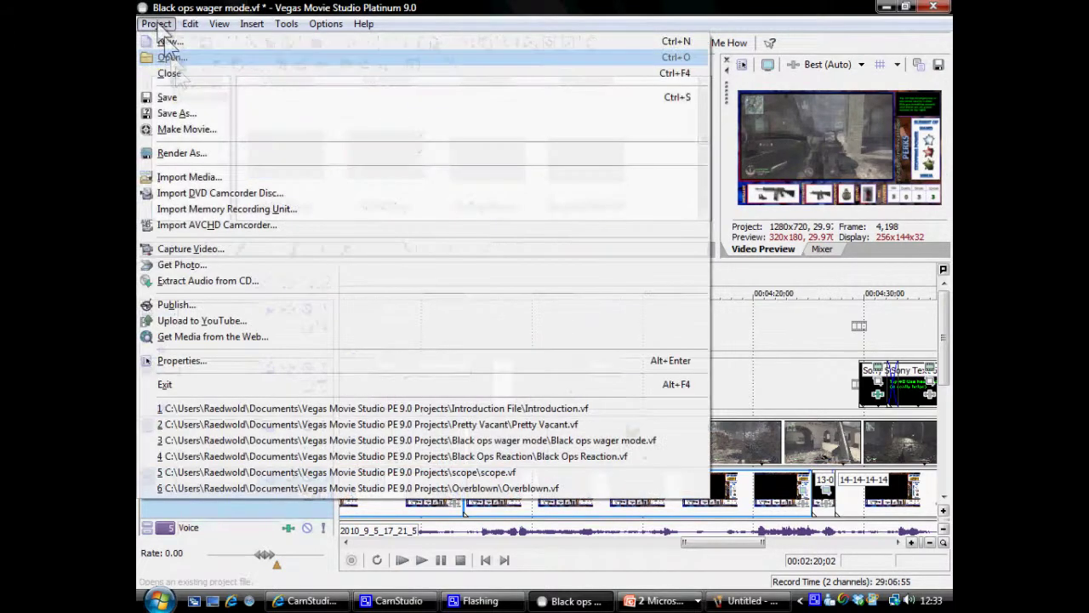
click(182, 177)
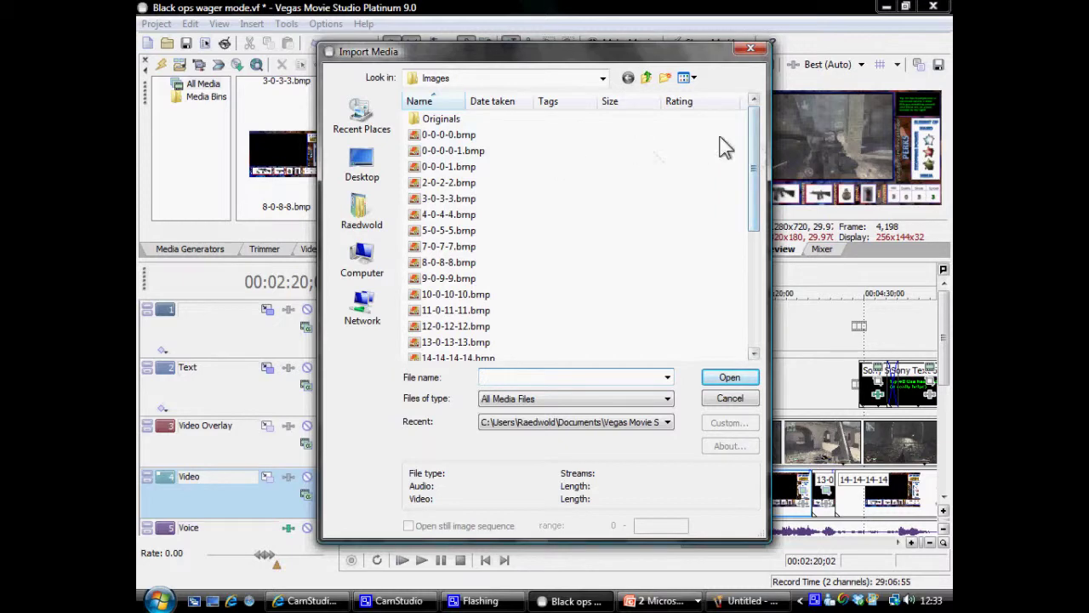
mouse_move(754, 141)
mouse_down()
mouse_move(756, 272)
mouse_move(754, 138)
mouse_up()
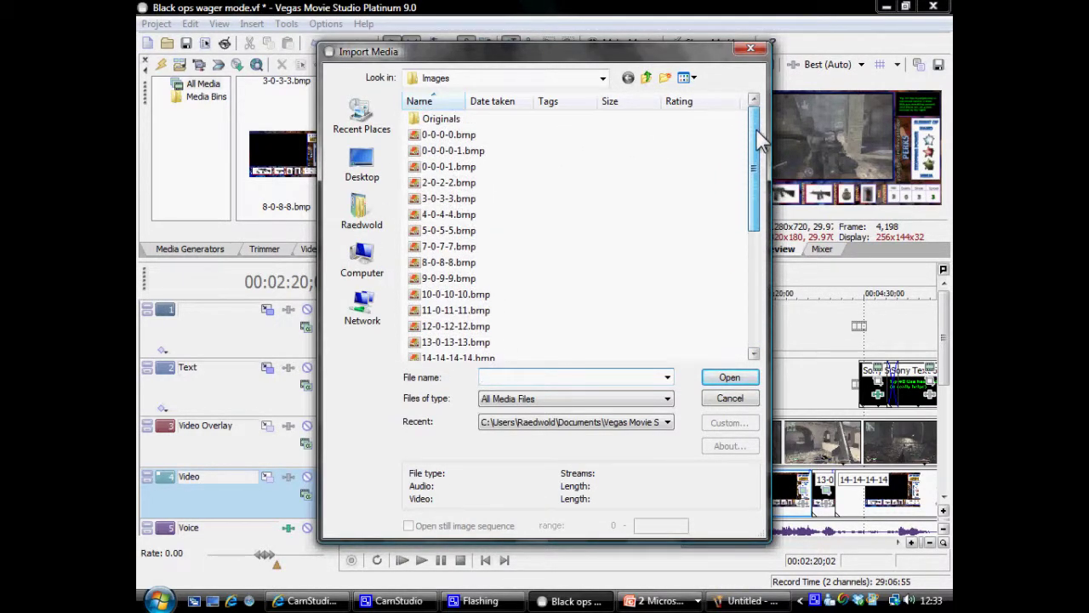
click(750, 49)
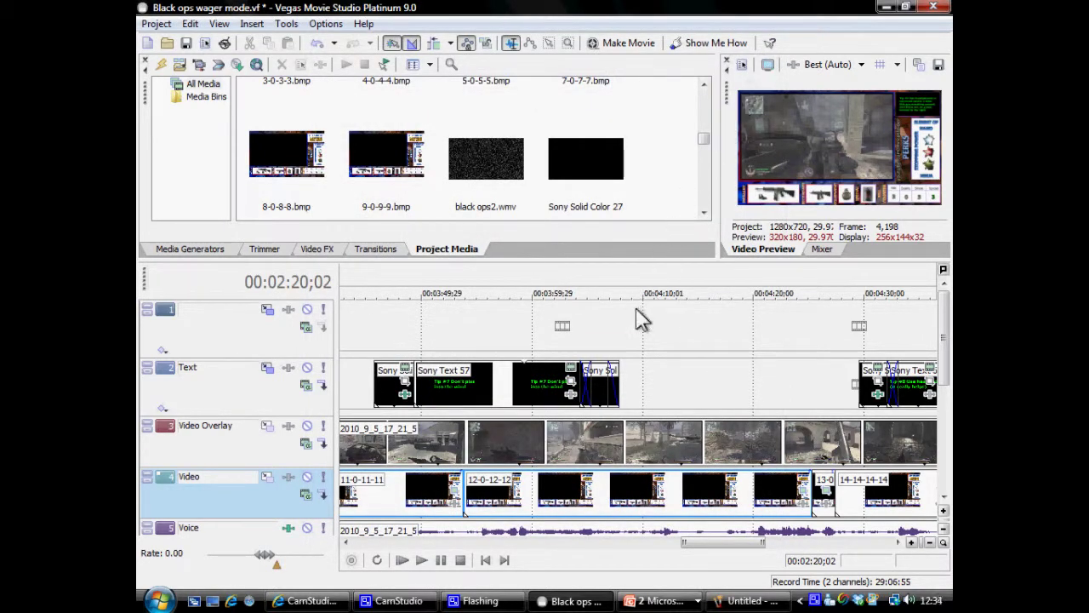
drag(728, 95, 318, 138)
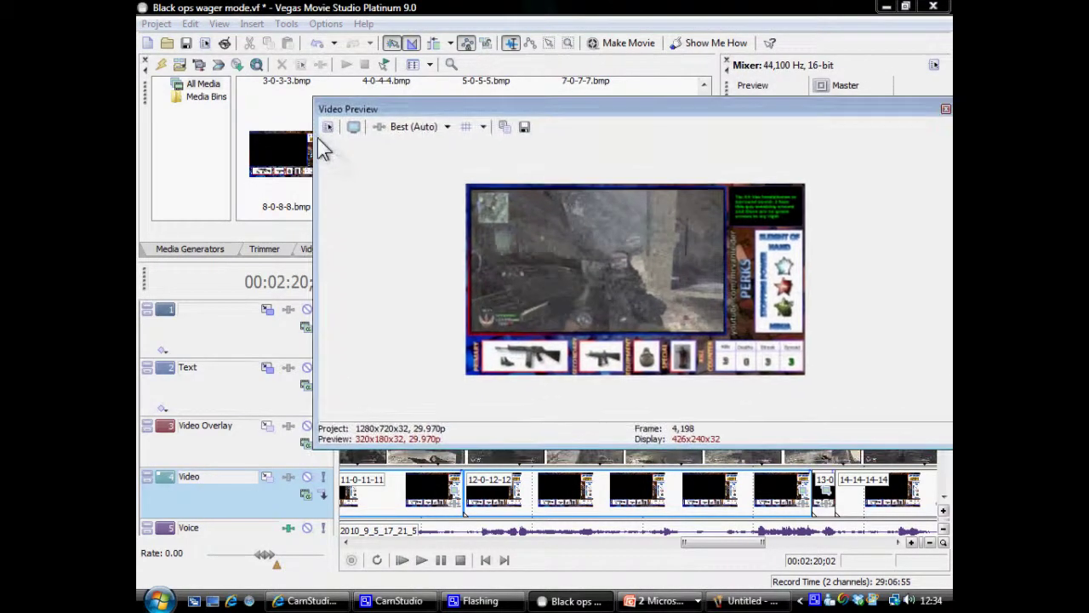
click(157, 26)
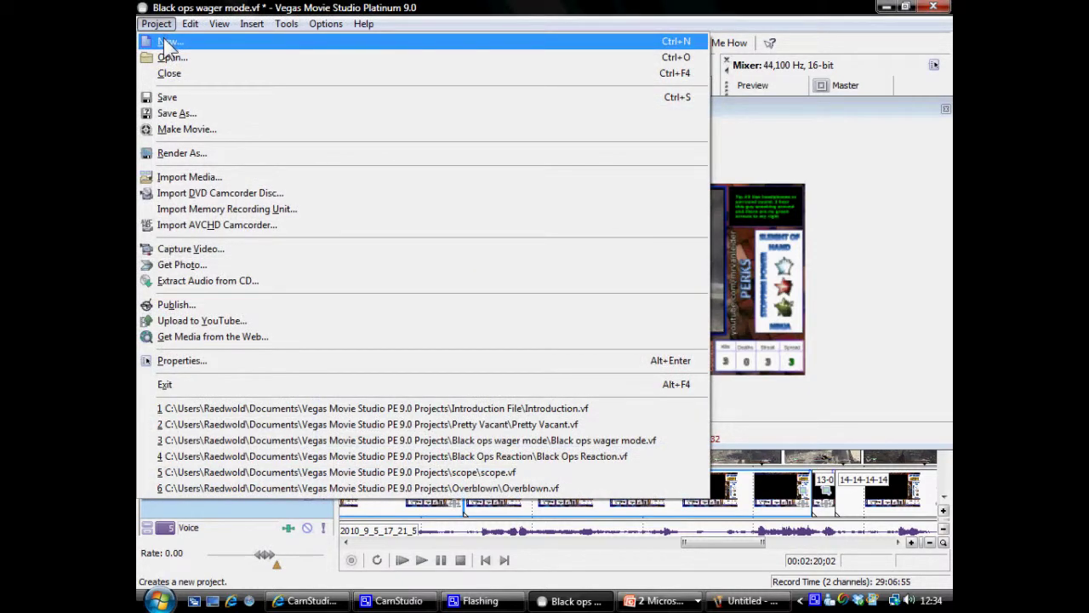
Create a new project named layout without saving the old one, and float the preview over the timeline
click(165, 39)
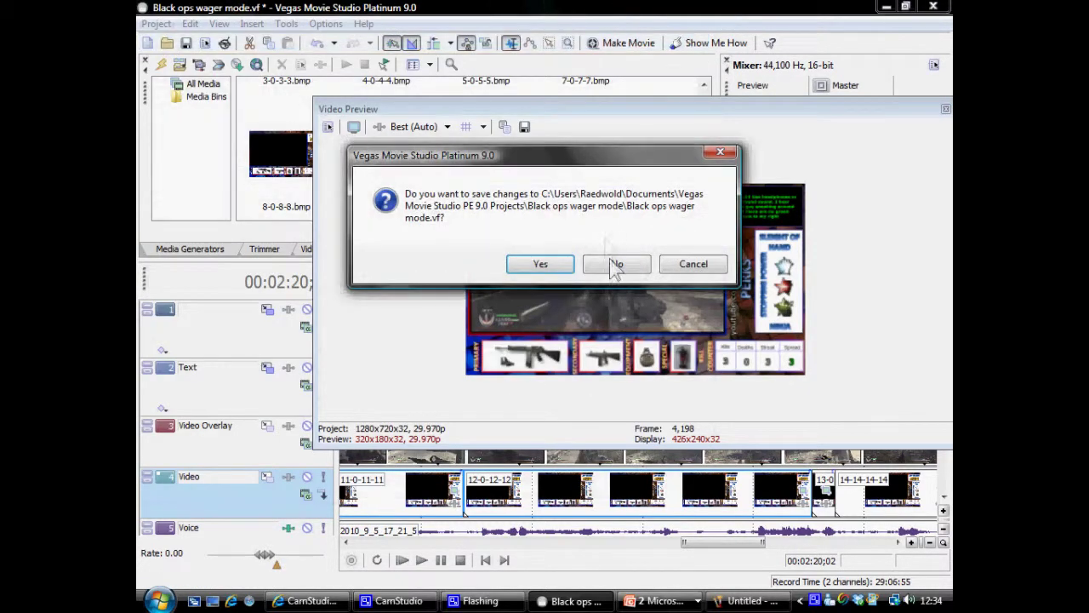
click(614, 264)
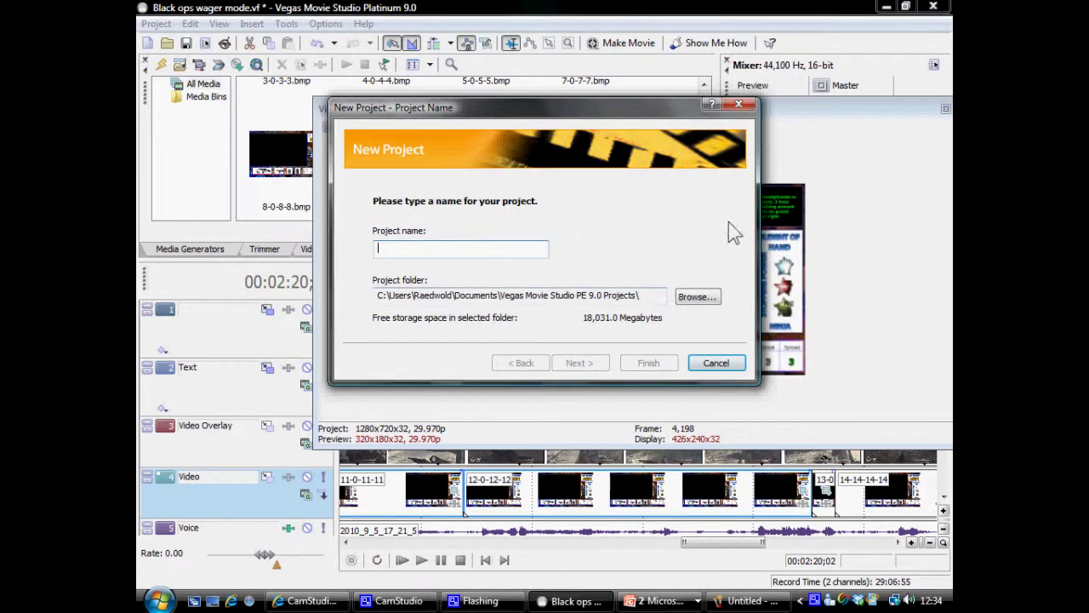
text(black)
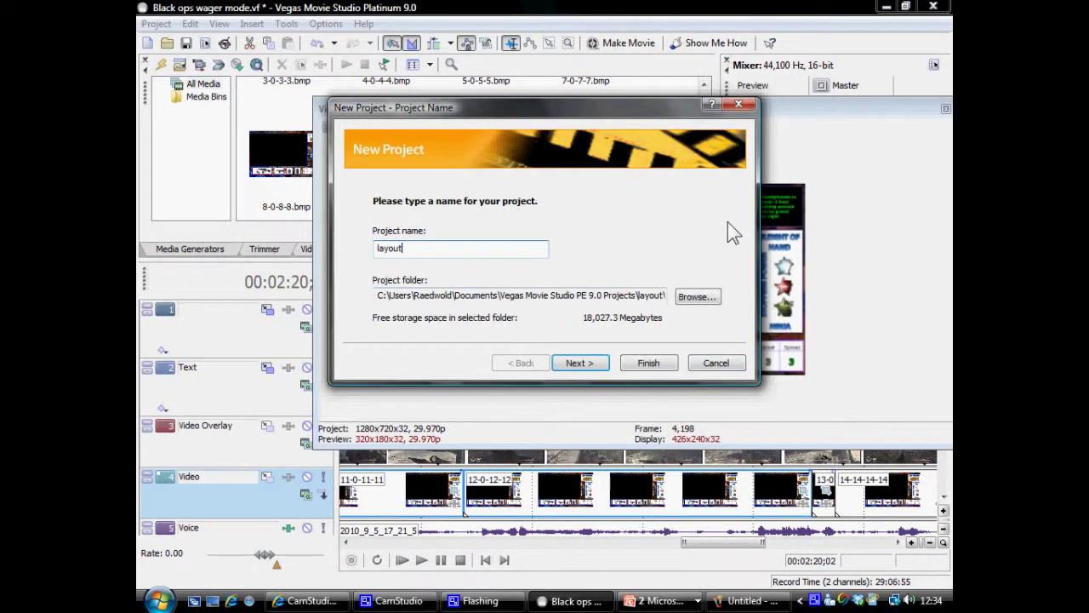
key(Return)
key(Return)
key(Return)
key(Return)
key(Return)
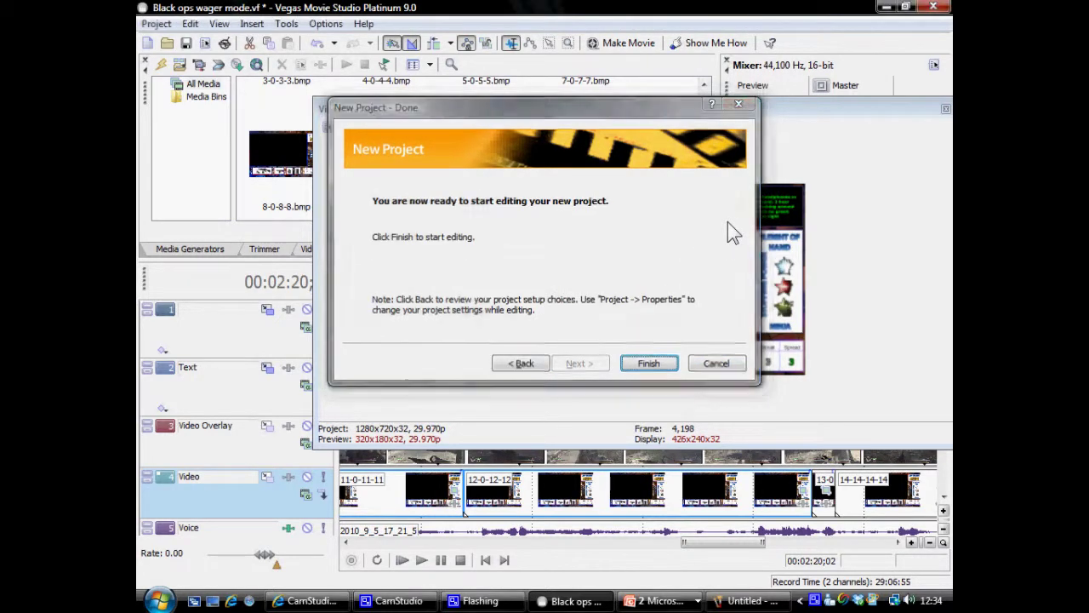
double_click(633, 107)
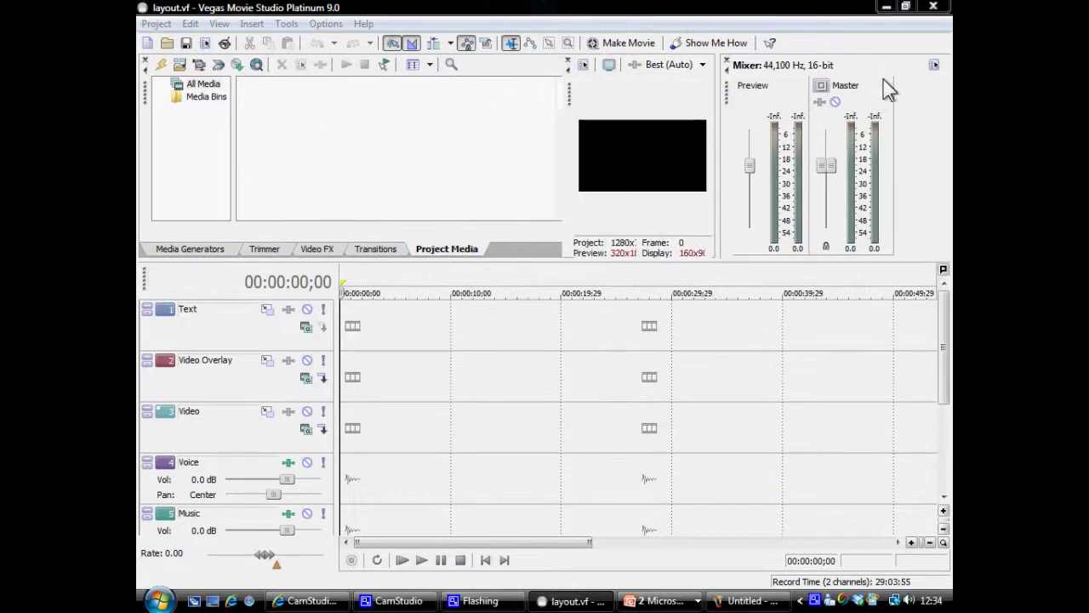
double_click(585, 94)
drag(892, 124, 638, 134)
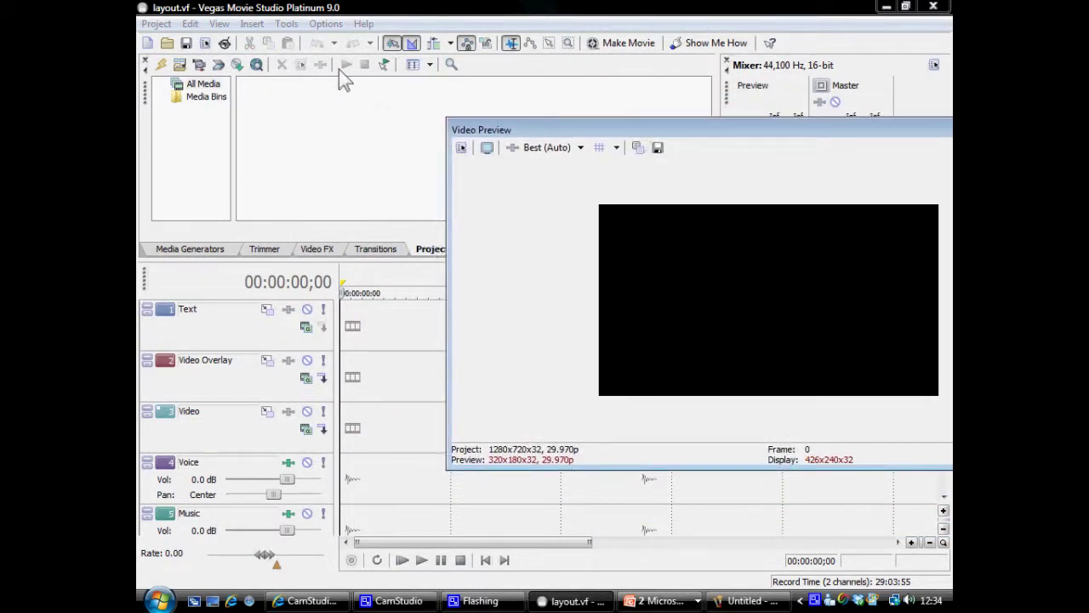
Import 9-0-9-9.bmp and place it on the Video track
click(156, 24)
click(200, 176)
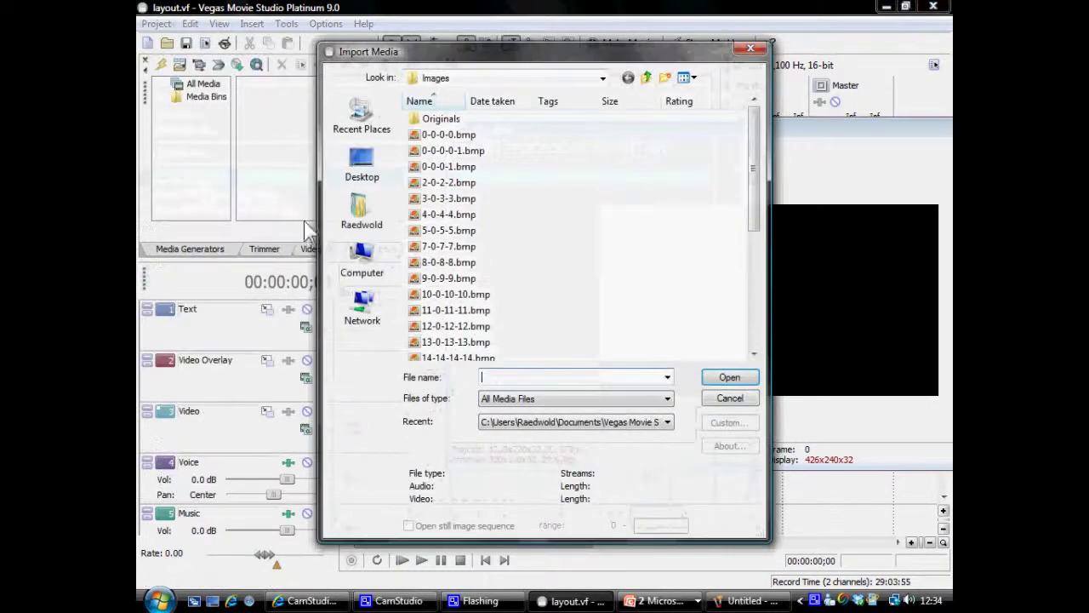
double_click(469, 279)
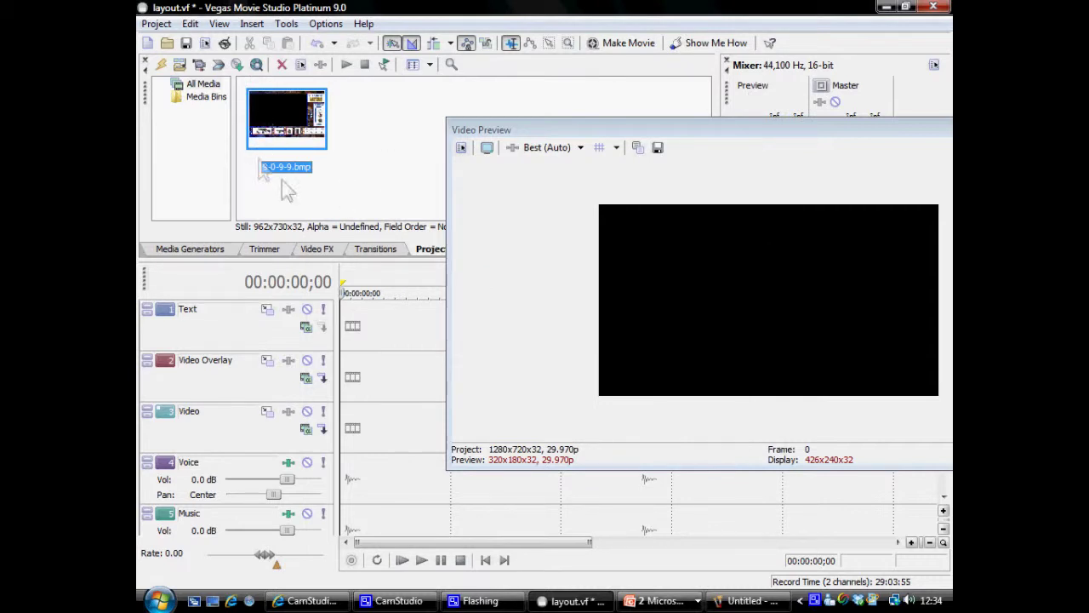
drag(389, 404, 353, 472)
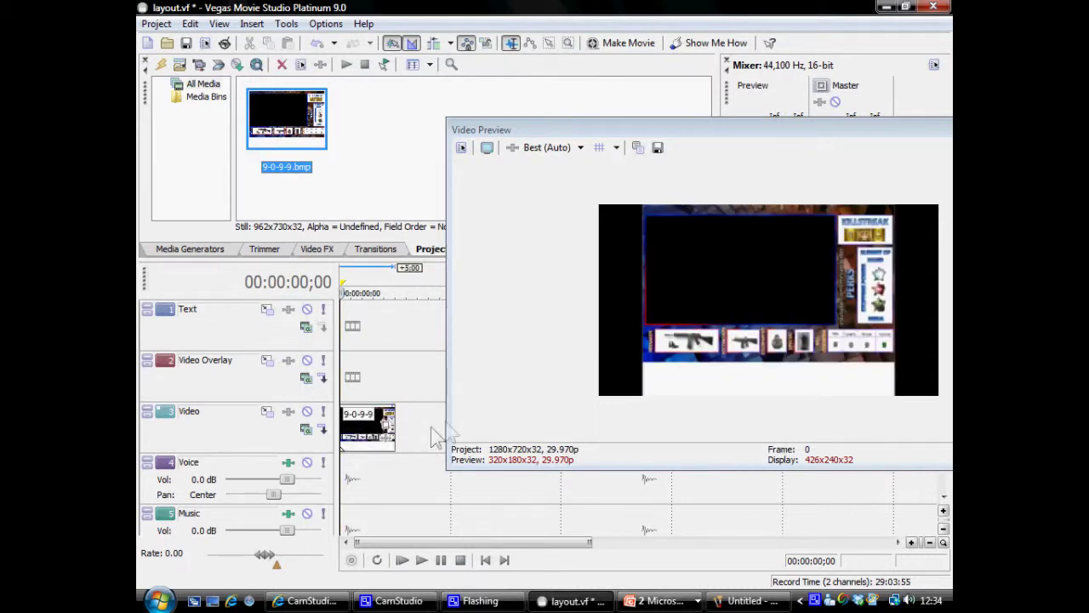
Reposition and enlarge the preview window, then open the image event's Pan/Crop settings
drag(646, 130, 420, 195)
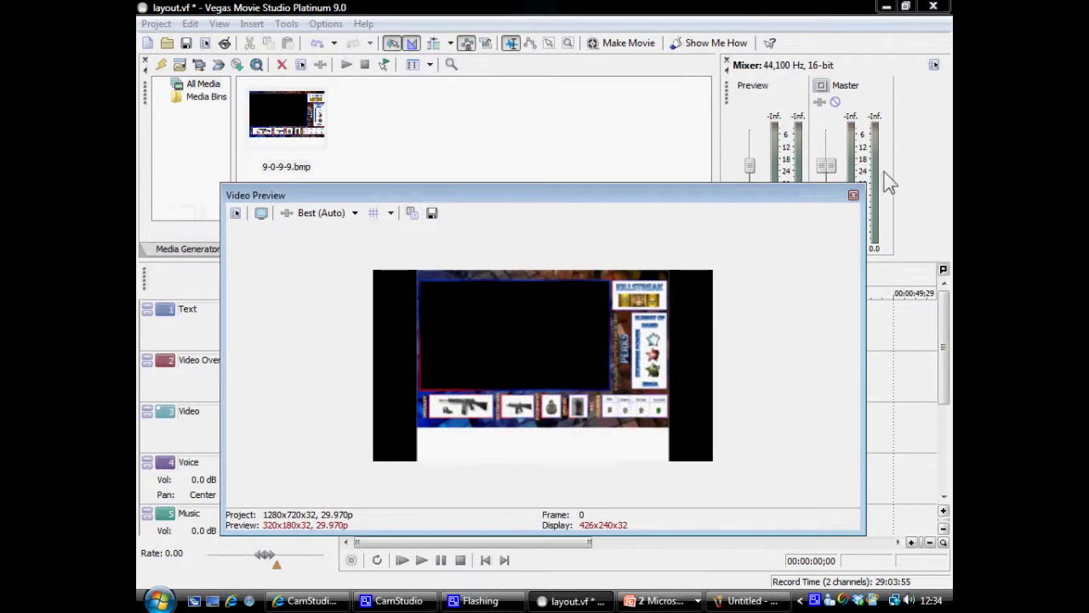
drag(866, 185, 930, 115)
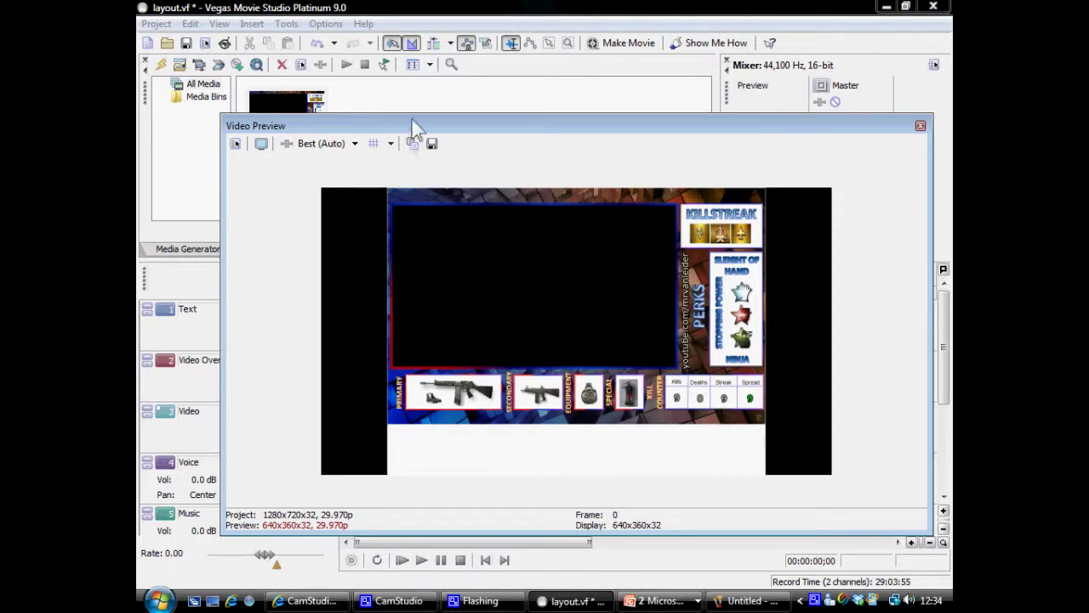
drag(415, 127, 715, 135)
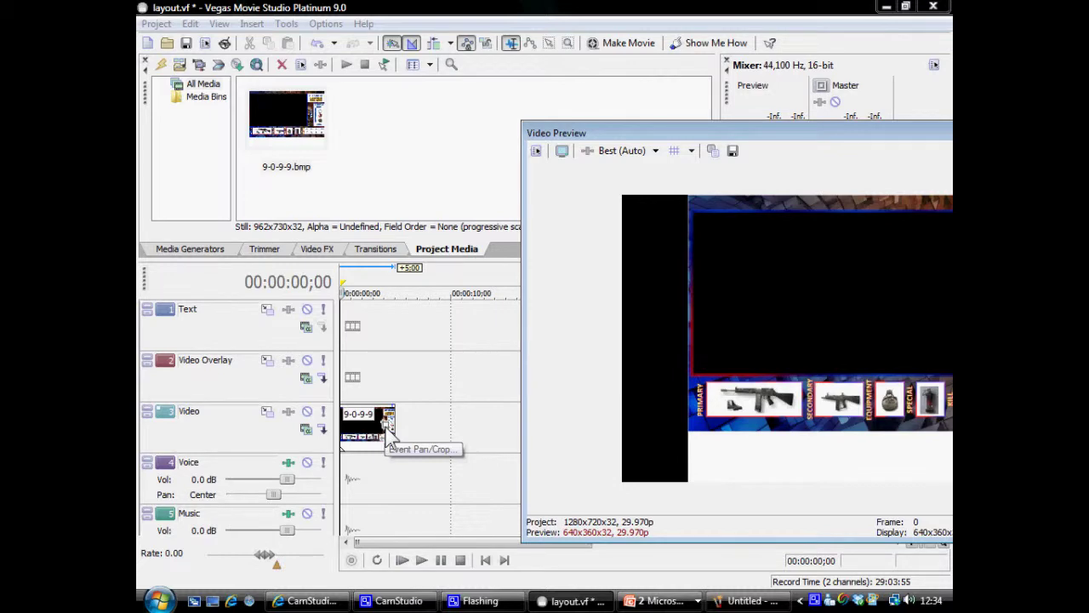
click(387, 434)
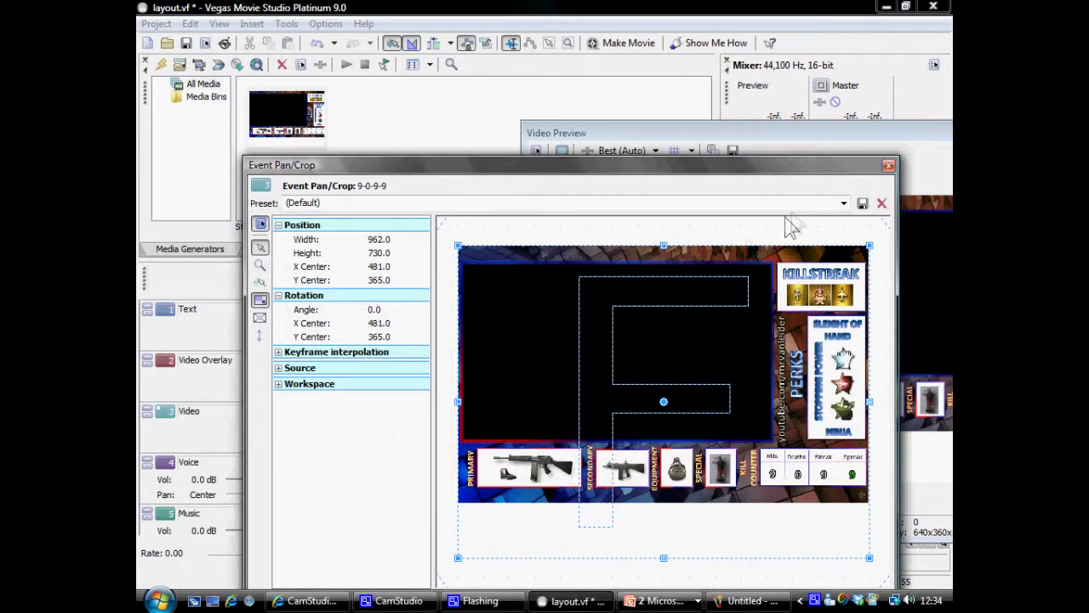
Apply the 'Pretty vacant layout' preset and arrange the Pan/Crop and preview windows side by side
click(843, 202)
click(446, 343)
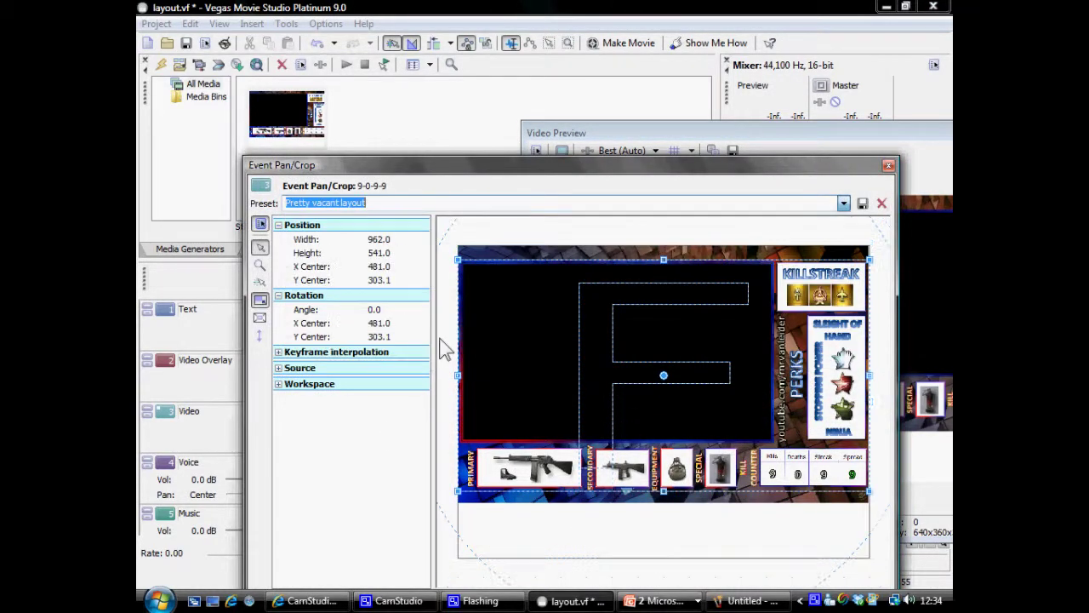
drag(743, 174, 422, 115)
drag(679, 141, 913, 168)
drag(568, 111, 856, 116)
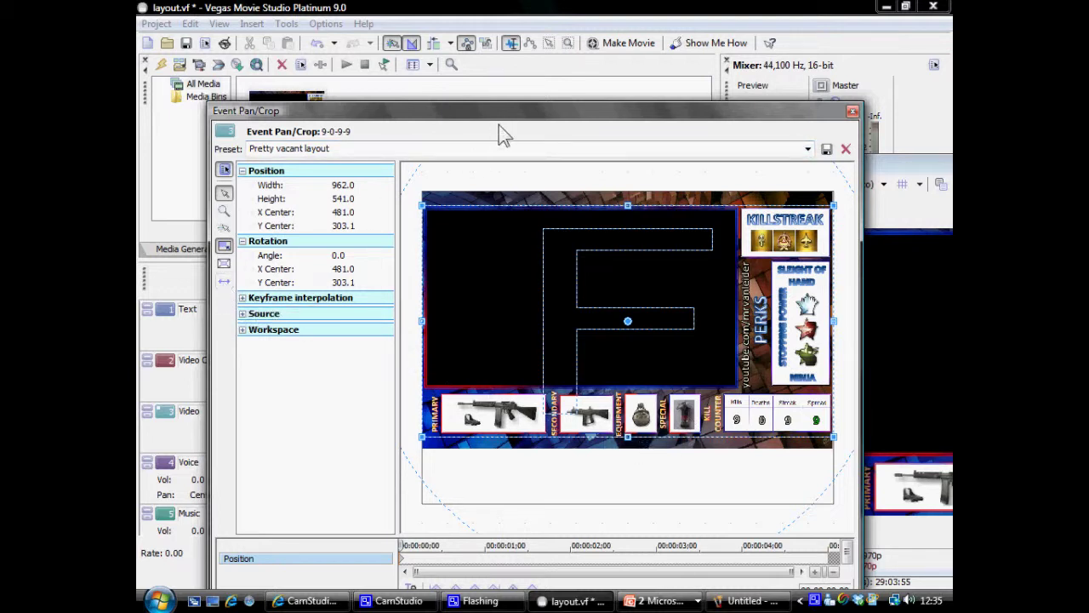
Resize the crop frame to 1,174 × 660.2 and shift its centre to 574.2, 357.1
drag(485, 129, 366, 169)
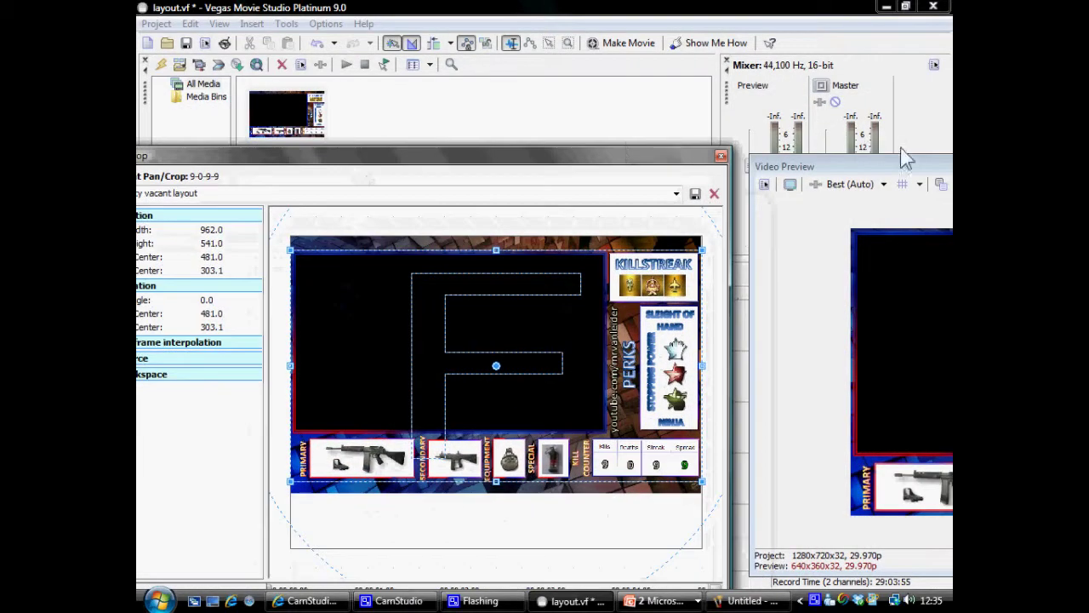
drag(903, 162, 841, 118)
drag(523, 487, 551, 500)
drag(815, 126, 576, 125)
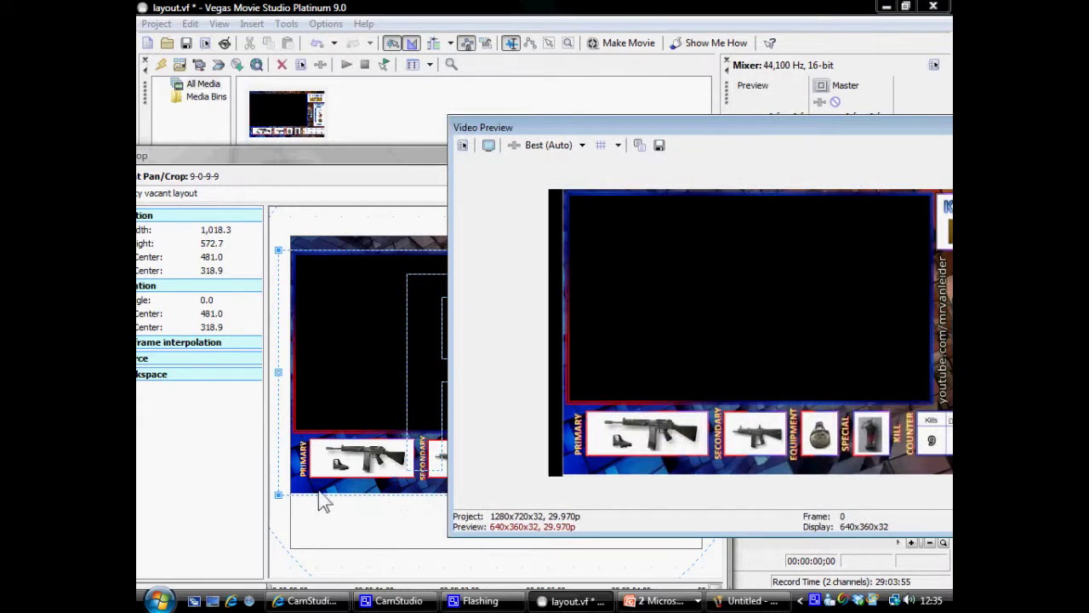
drag(319, 502, 340, 537)
drag(286, 156, 398, 108)
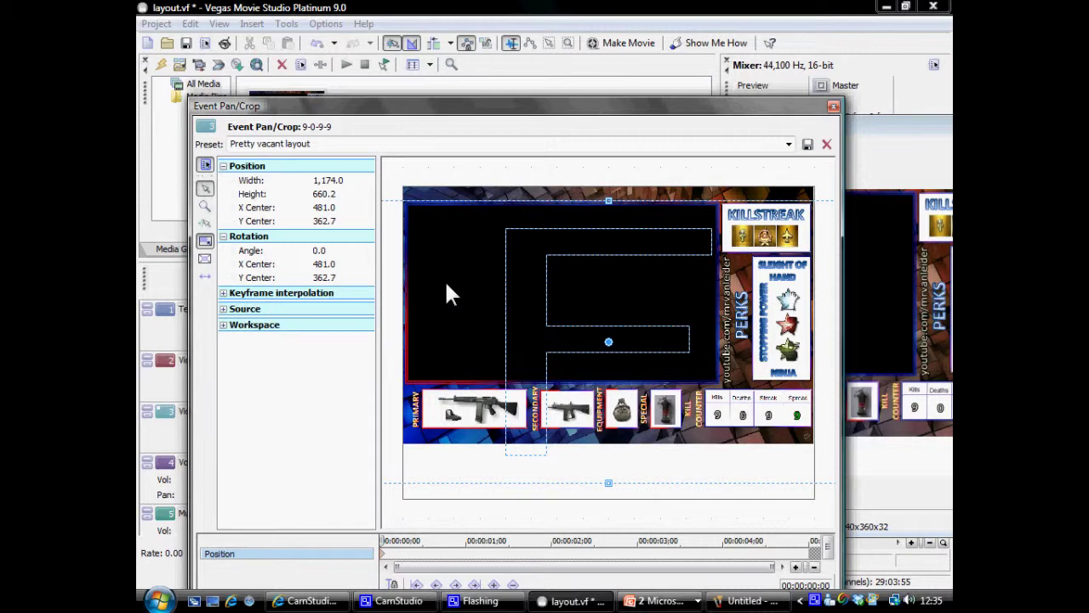
drag(534, 269, 574, 332)
drag(576, 278, 609, 341)
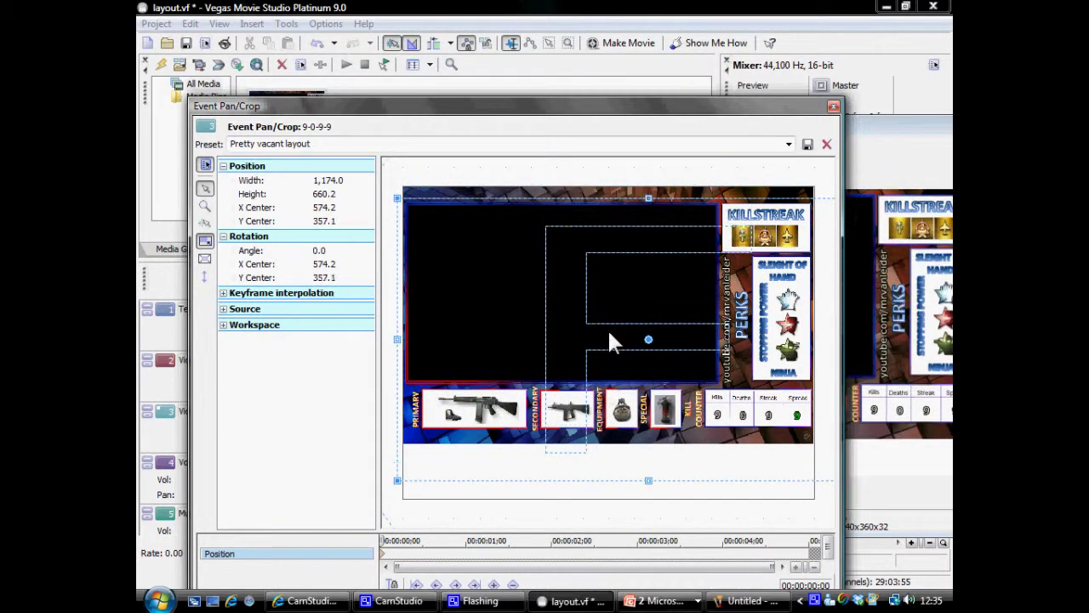
Reapply the 'Pretty vacant layout' preset, close Event Pan/Crop, and reposition the preview window
click(788, 145)
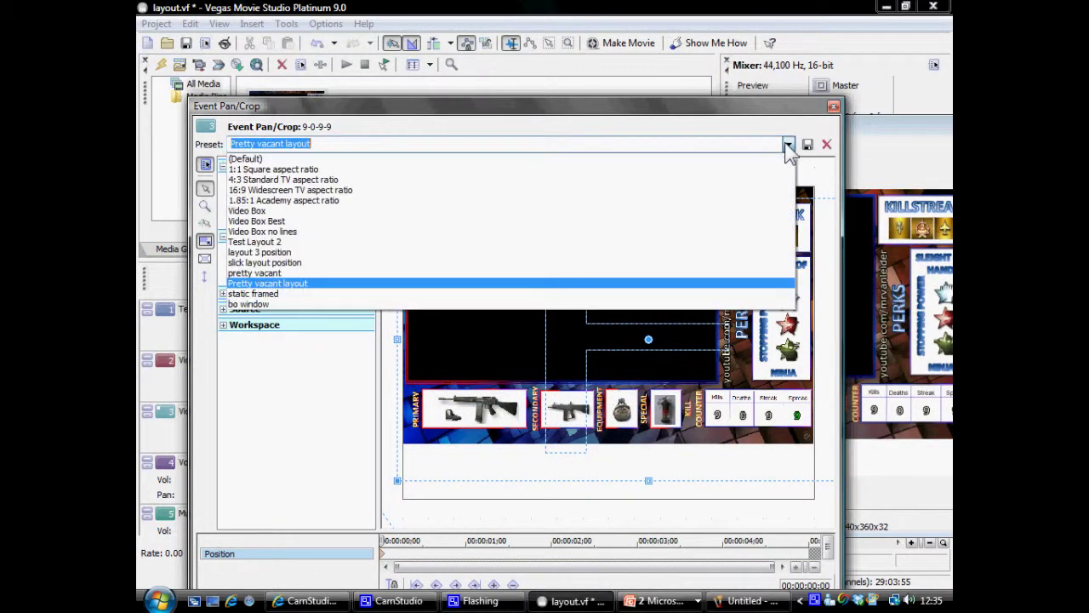
click(272, 284)
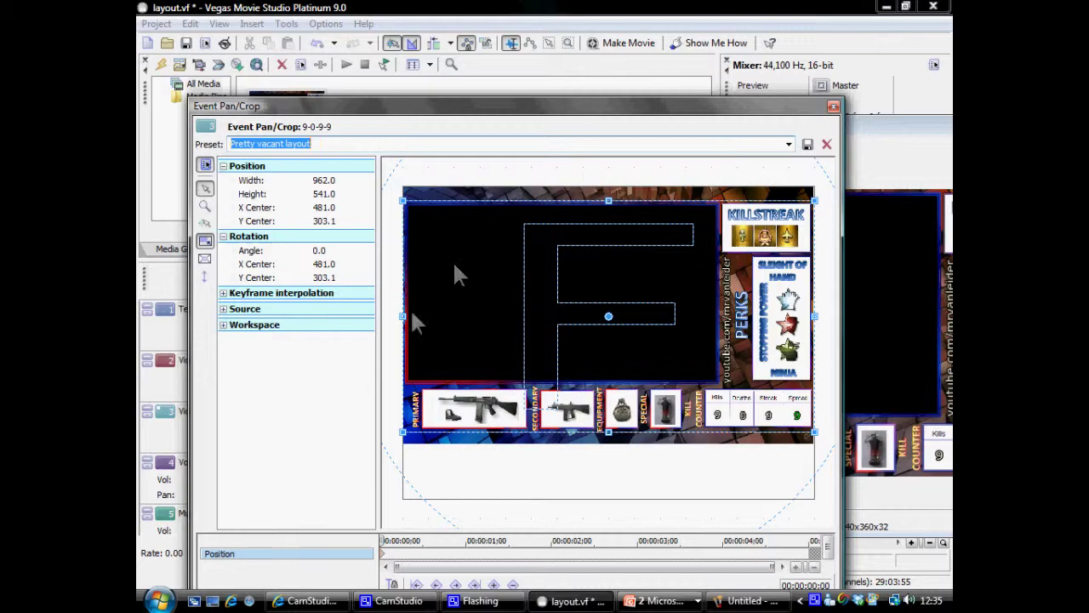
click(833, 107)
drag(827, 126, 914, 68)
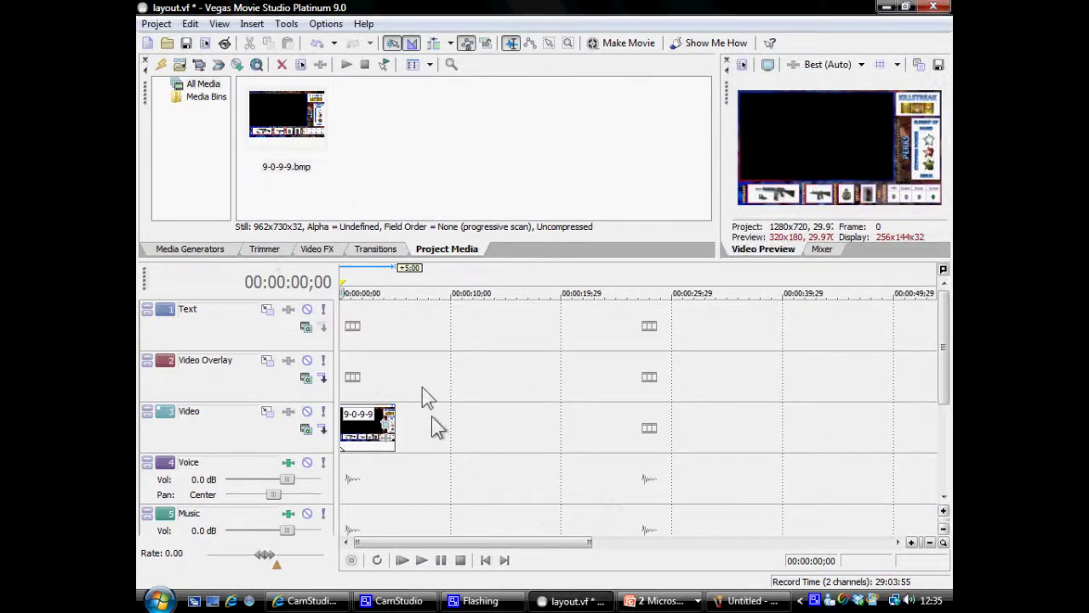
Import 2010_7_4_12_26_39.wmv from Documents > ArcSoft MediaConverter and drag it onto Video Overlay
click(155, 24)
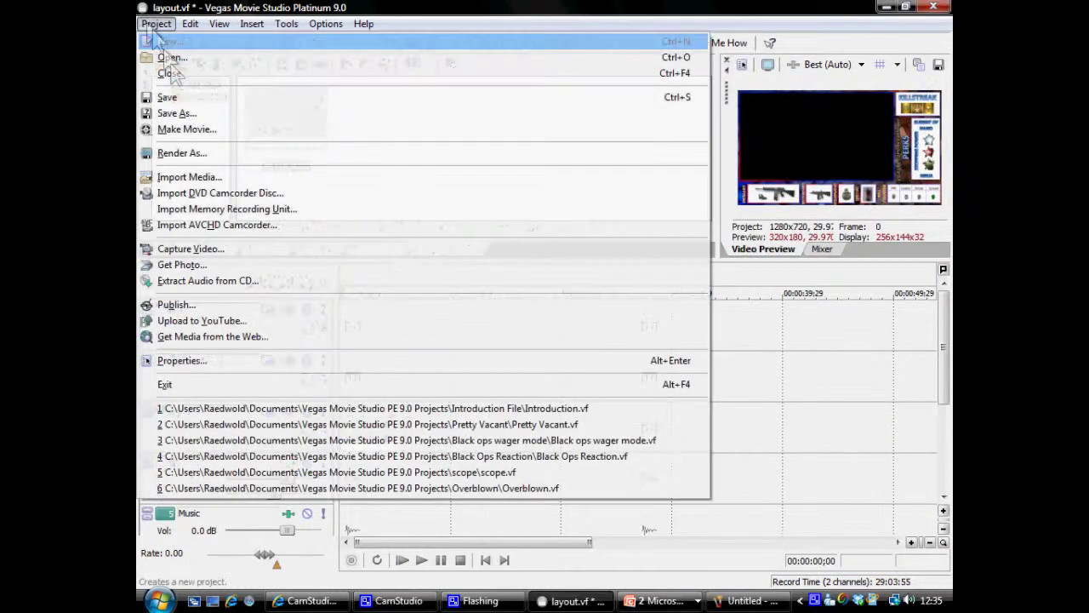
click(175, 179)
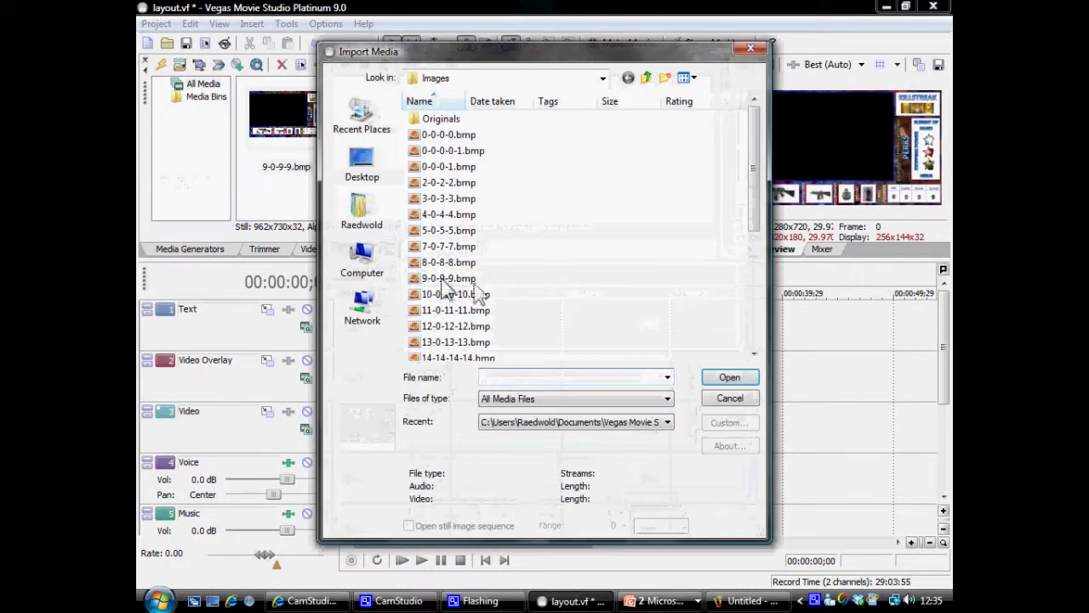
click(646, 78)
click(602, 77)
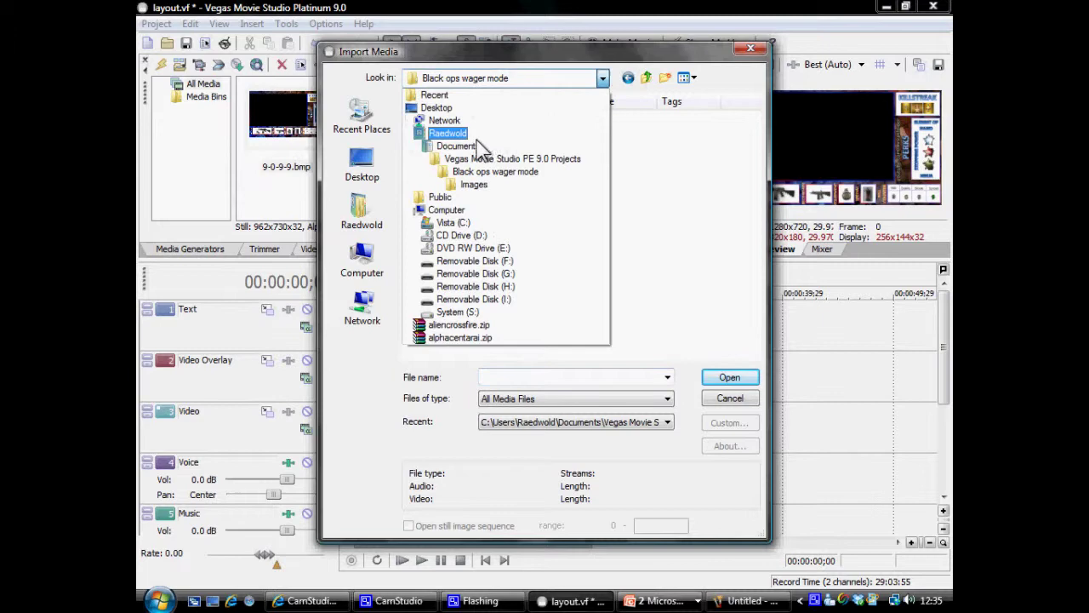
click(476, 151)
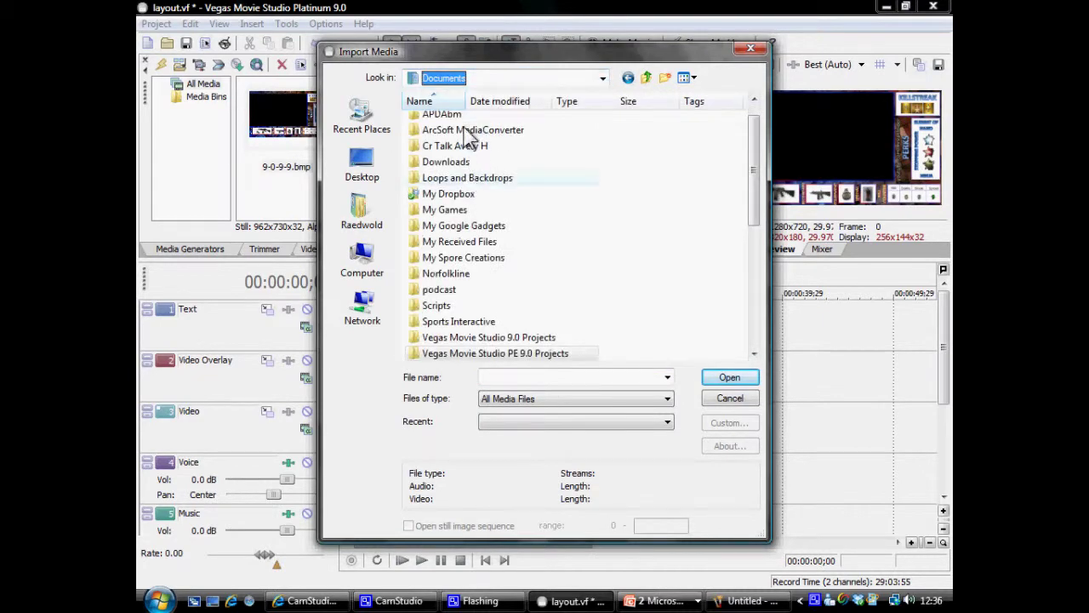
double_click(477, 132)
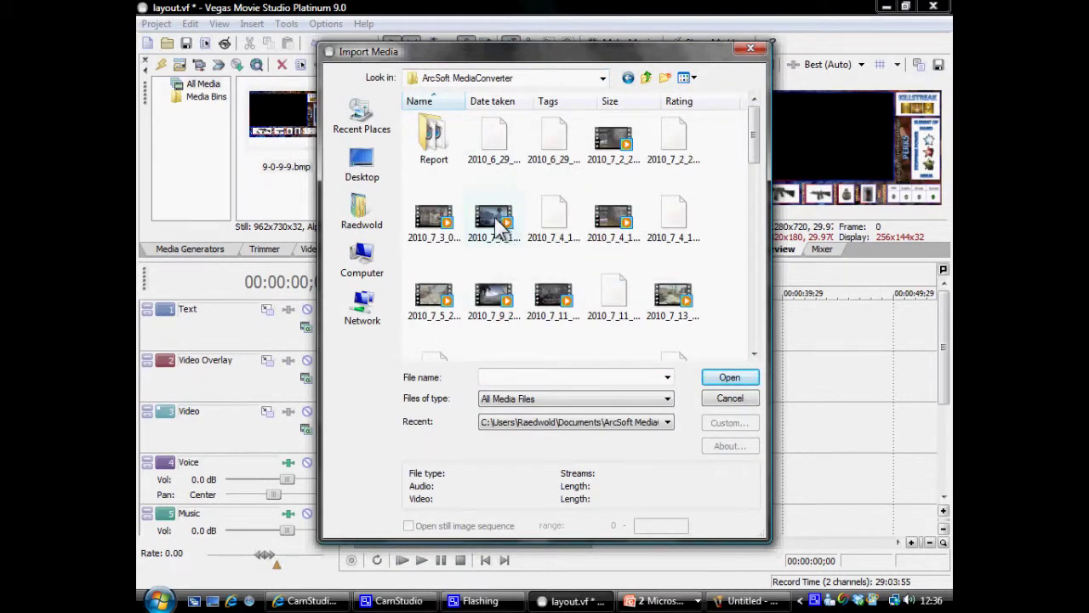
double_click(494, 217)
drag(330, 173, 352, 387)
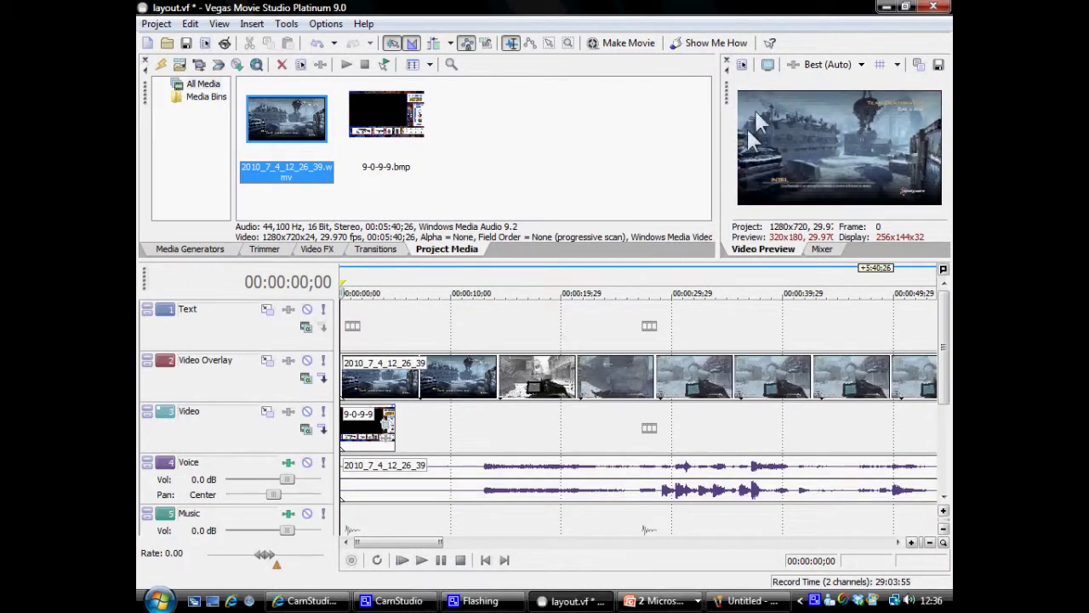
Float the Video Preview over the timeline and open Event Pan/Crop for the Video Overlay gameplay clip
drag(726, 103, 181, 156)
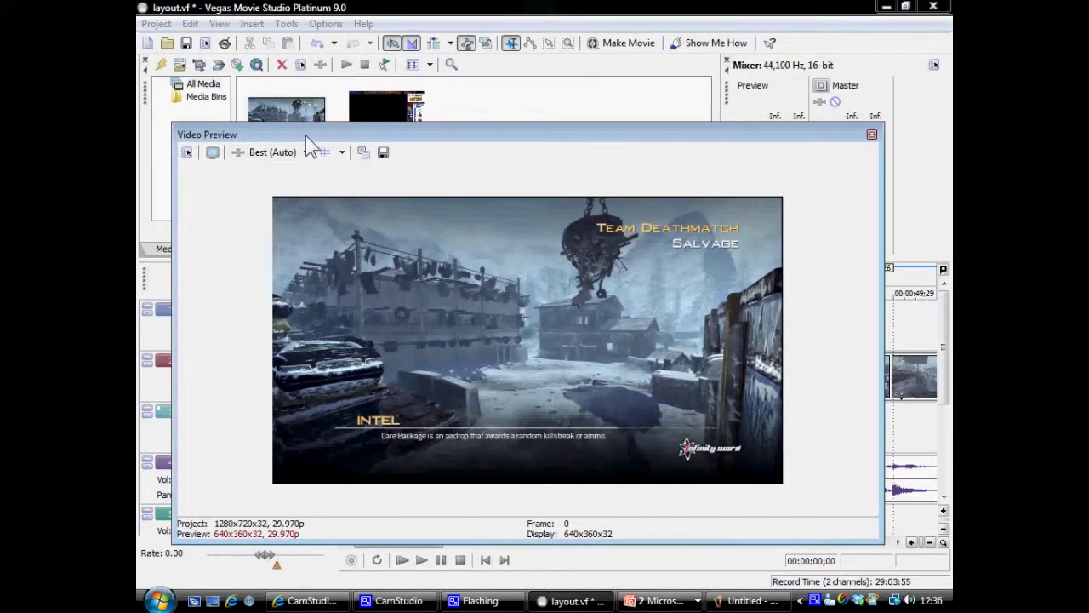
drag(305, 135, 318, 64)
drag(422, 549, 907, 545)
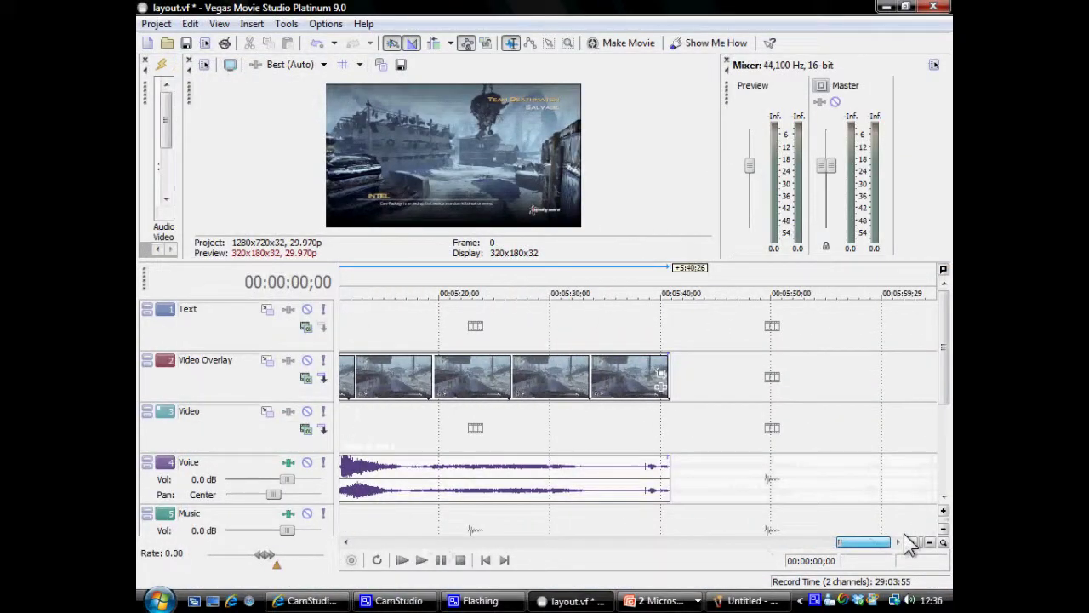
click(661, 374)
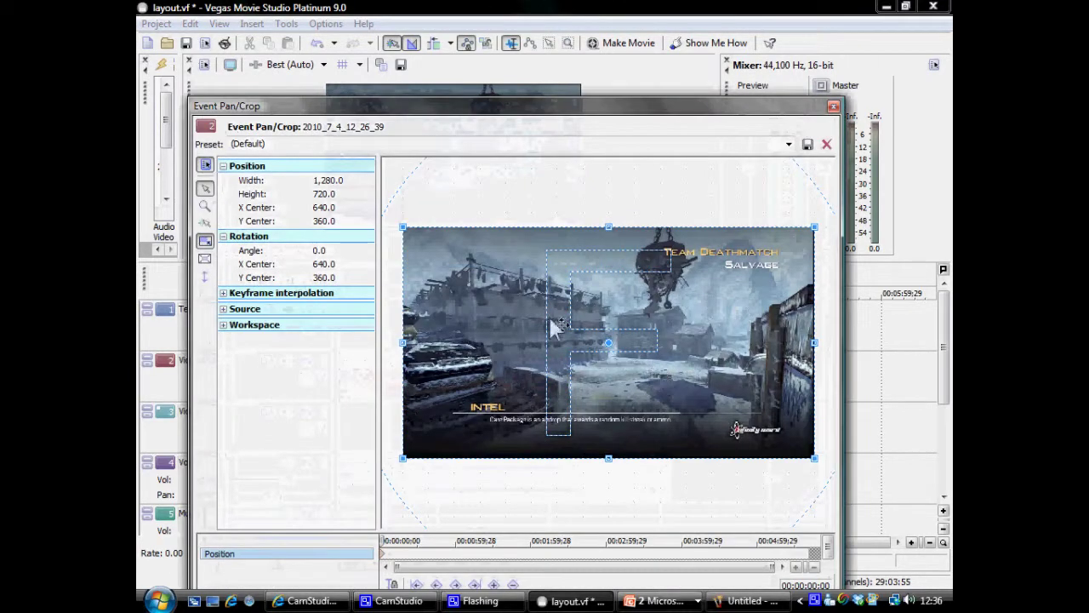
Enlarge the Pan/Crop frame to 1,696.5 × 954.3 and float the preview beside it for checking
click(205, 278)
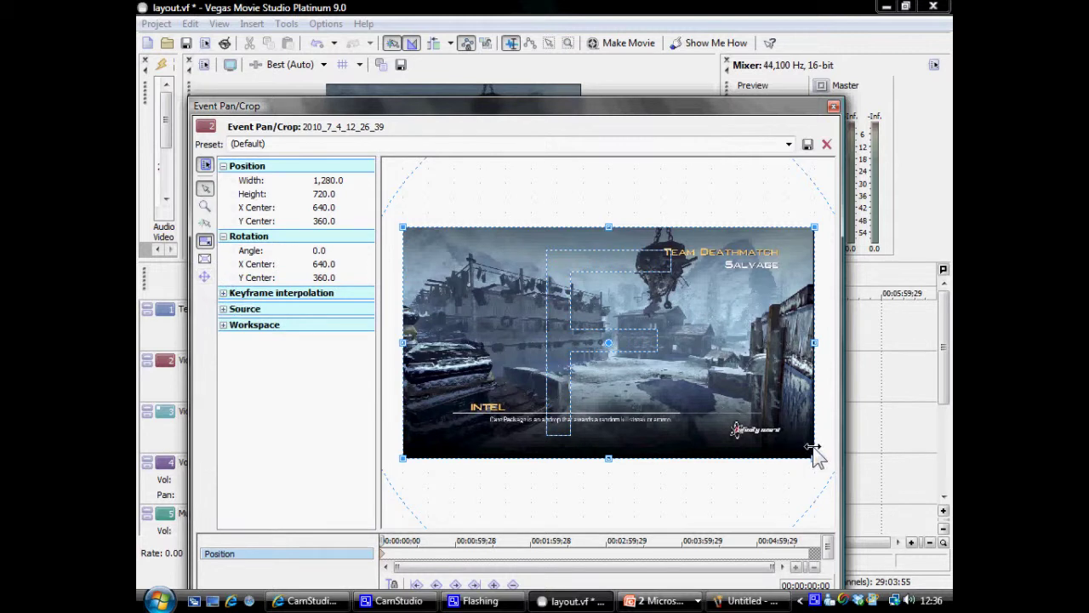
drag(817, 458, 947, 536)
drag(491, 110, 673, 247)
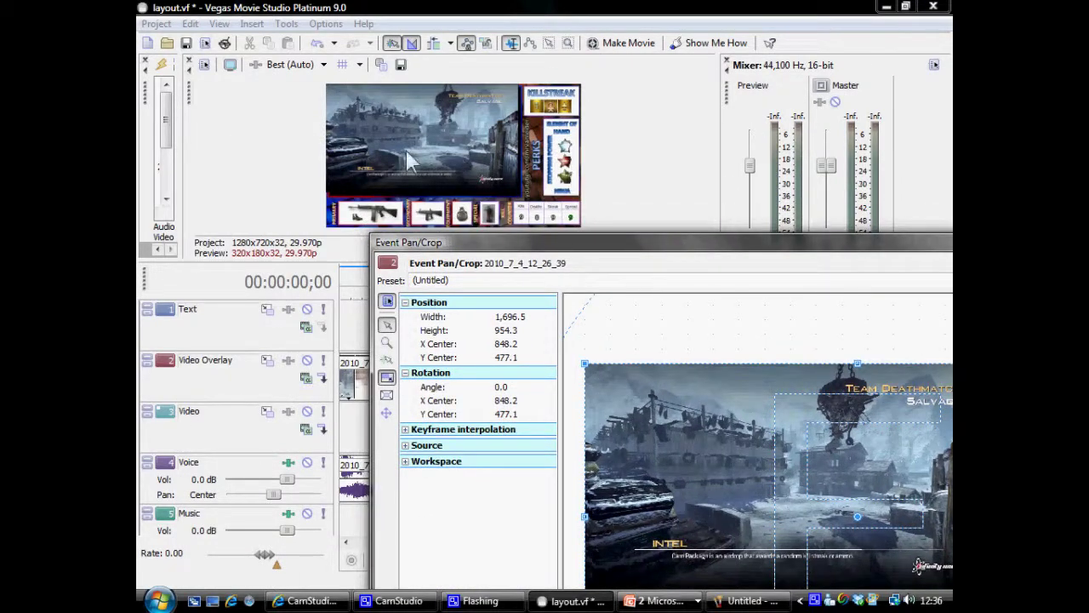
drag(194, 108, 180, 141)
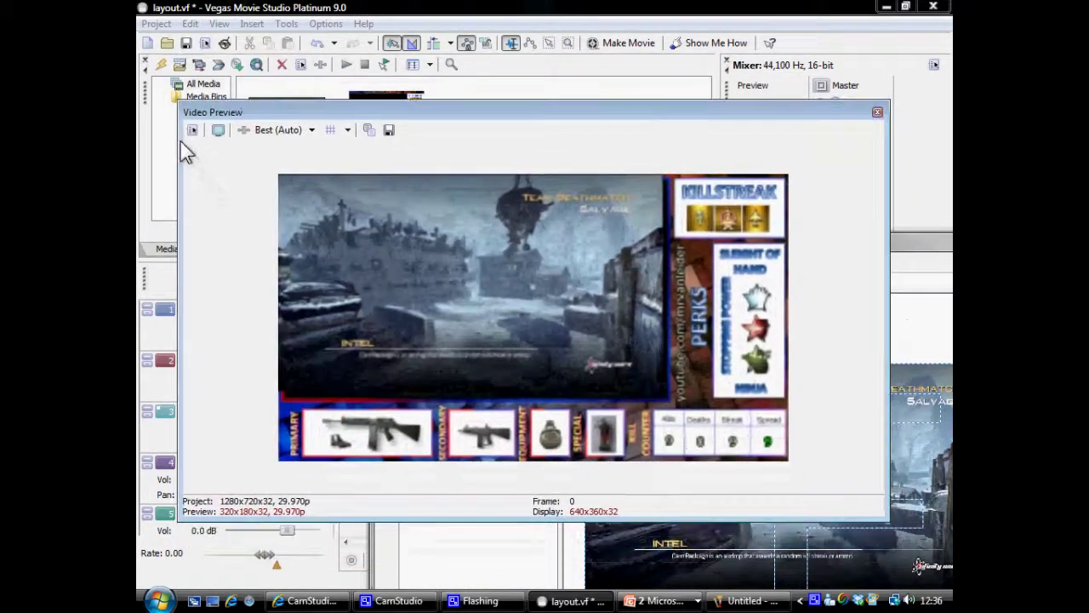
drag(919, 239, 691, 199)
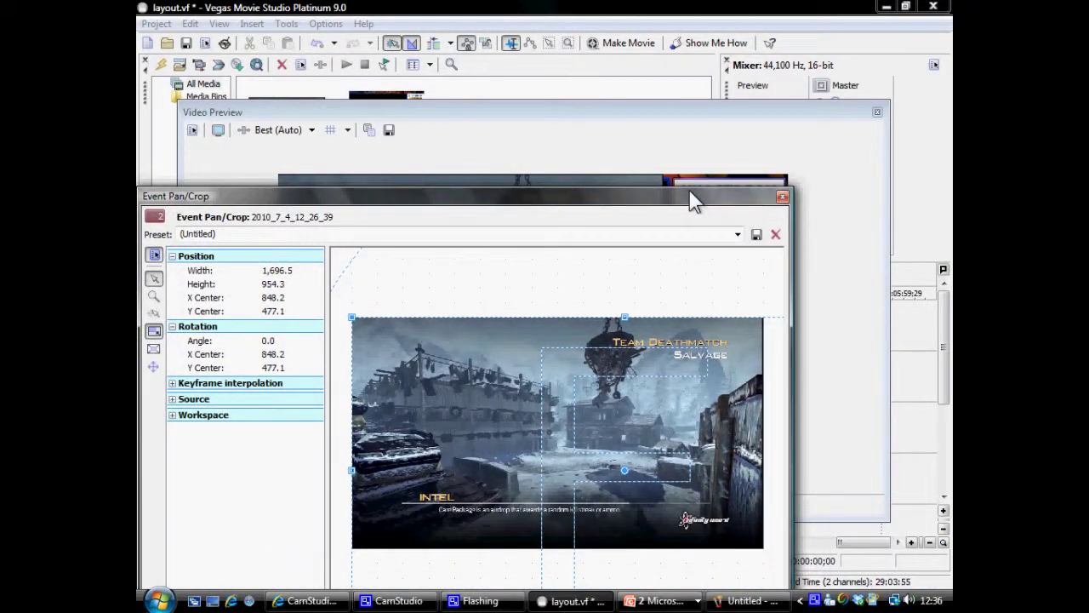
scroll(770, 557, down, 5)
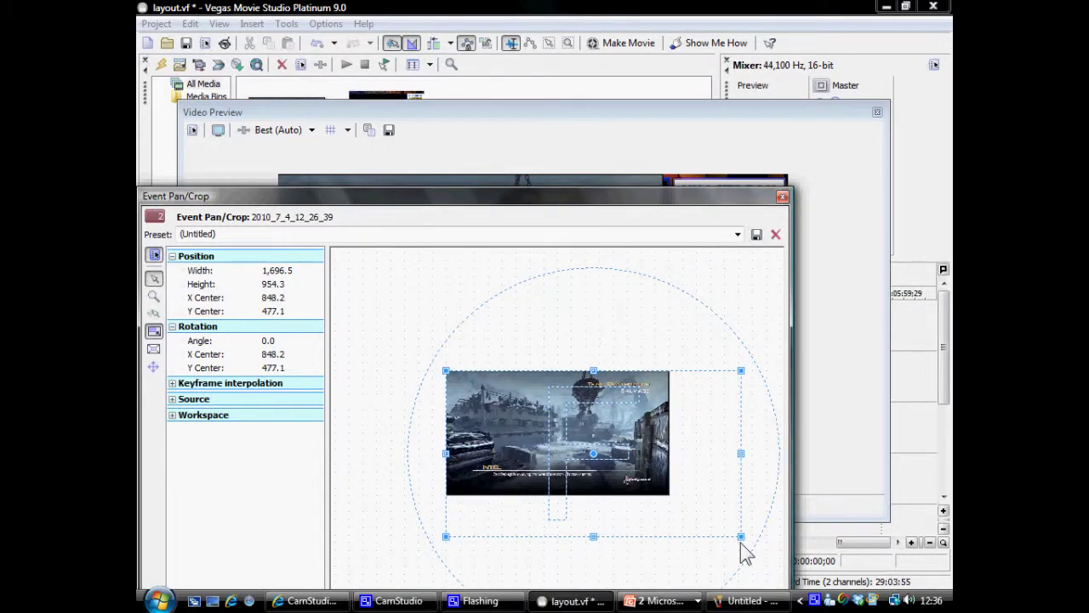
drag(582, 126, 613, 142)
Enlarge the Pan/Crop frame further to 1,792.8 × 1,008.4
click(792, 558)
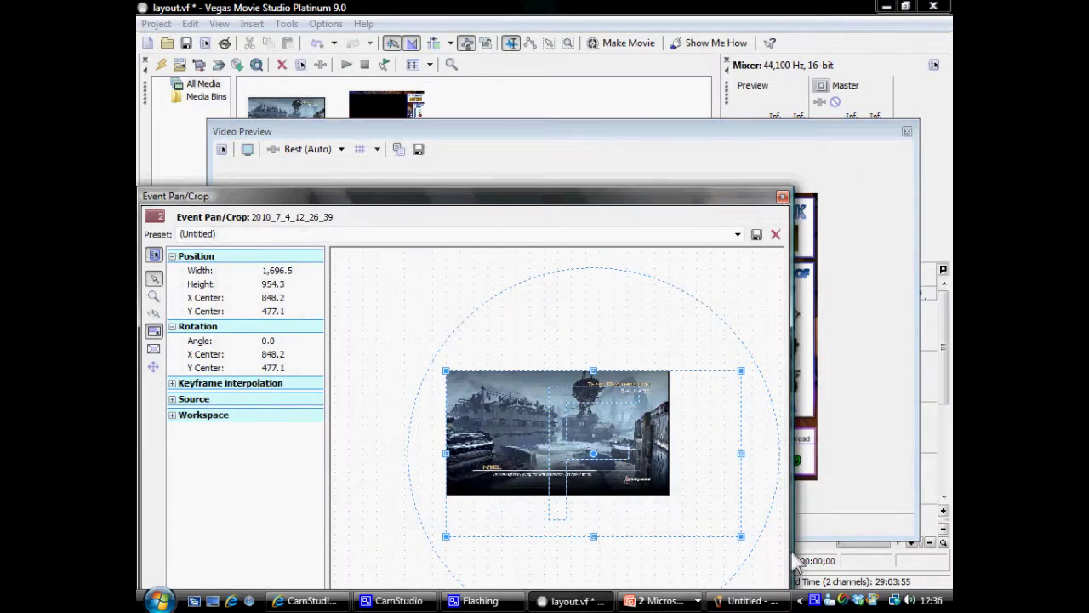
drag(742, 538, 761, 556)
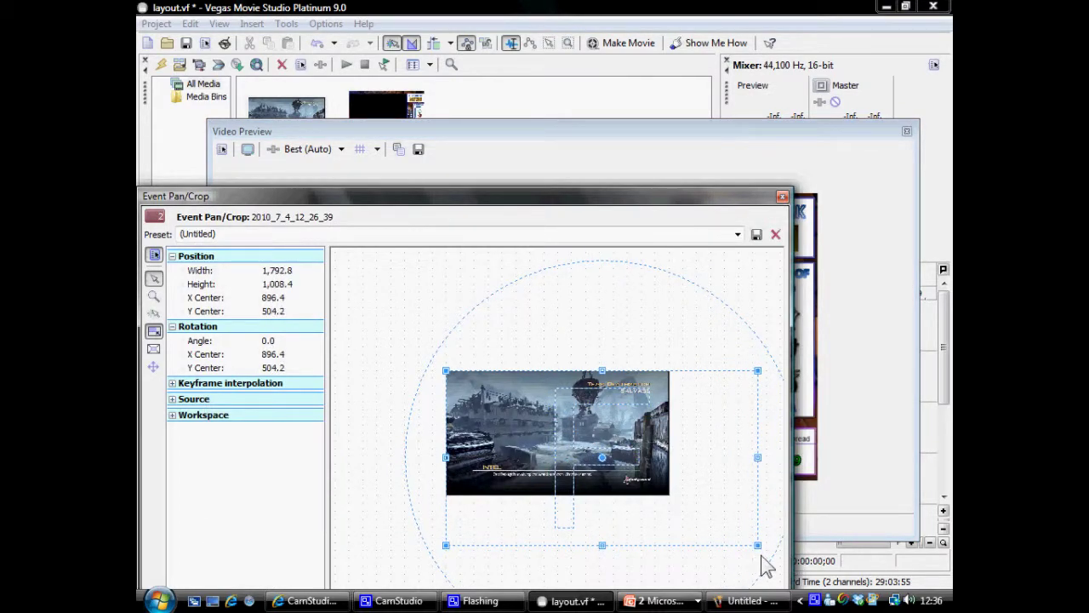
drag(593, 191, 955, 253)
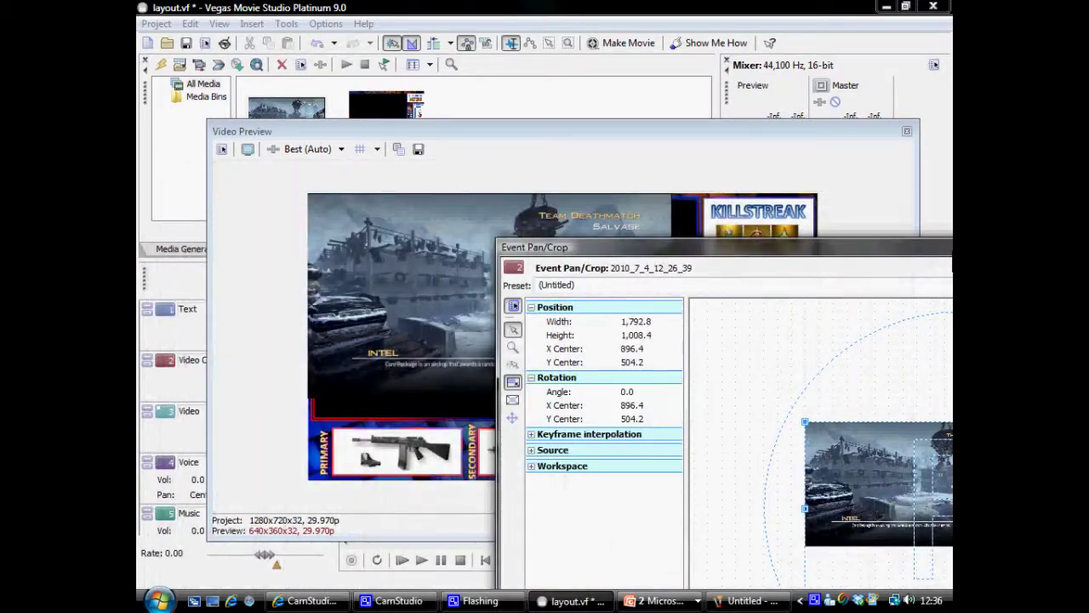
Shift the frame to centre 832.2, 462.9 so the gameplay fits the HUD's game window
drag(764, 258, 814, 241)
drag(934, 482, 908, 466)
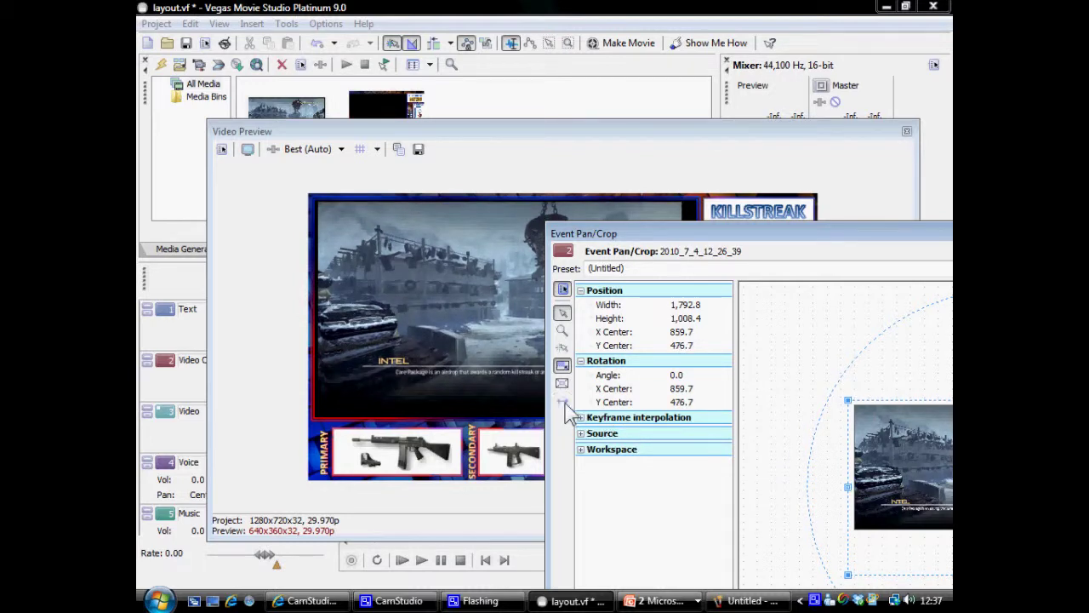
mouse_move(890, 449)
mouse_down()
mouse_move(893, 458)
mouse_move(885, 454)
mouse_up()
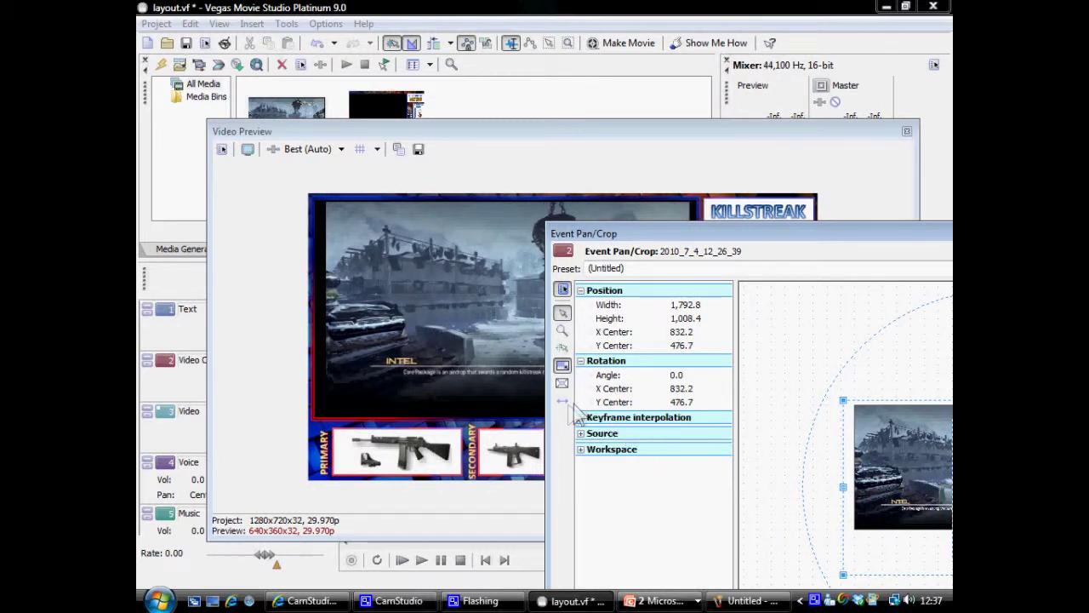
drag(869, 466, 897, 471)
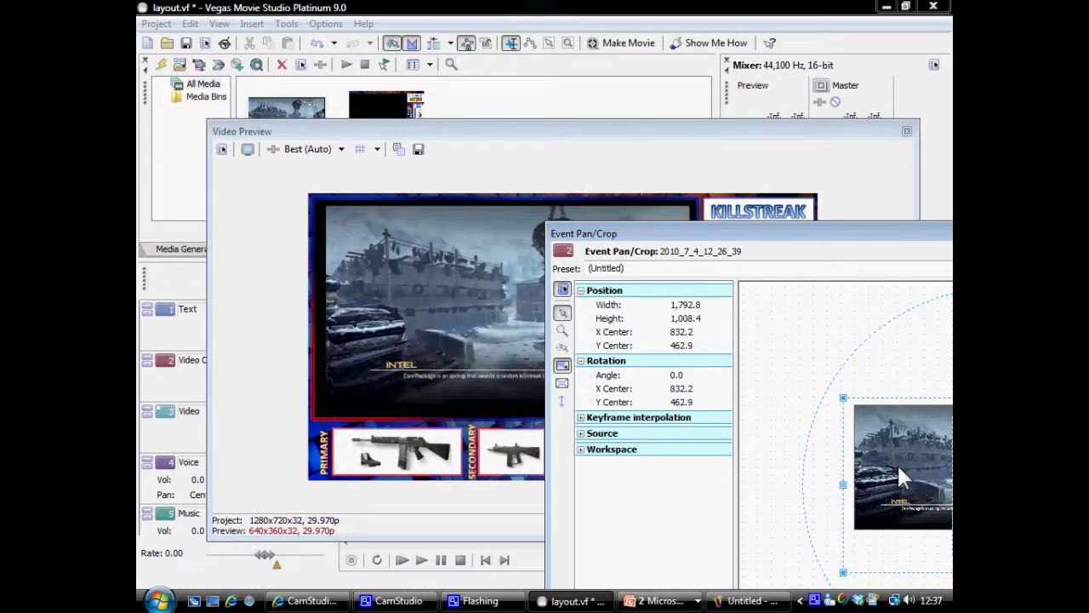
drag(788, 240, 638, 366)
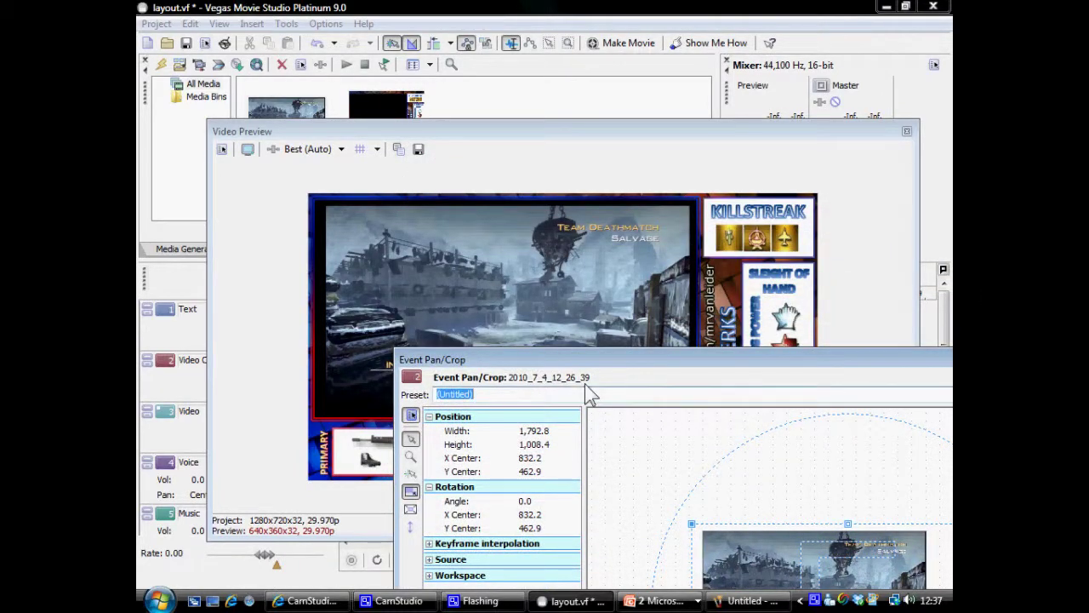
Apply the 'pretty vacant' Pan/Crop preset to the gameplay clip
drag(627, 372, 364, 296)
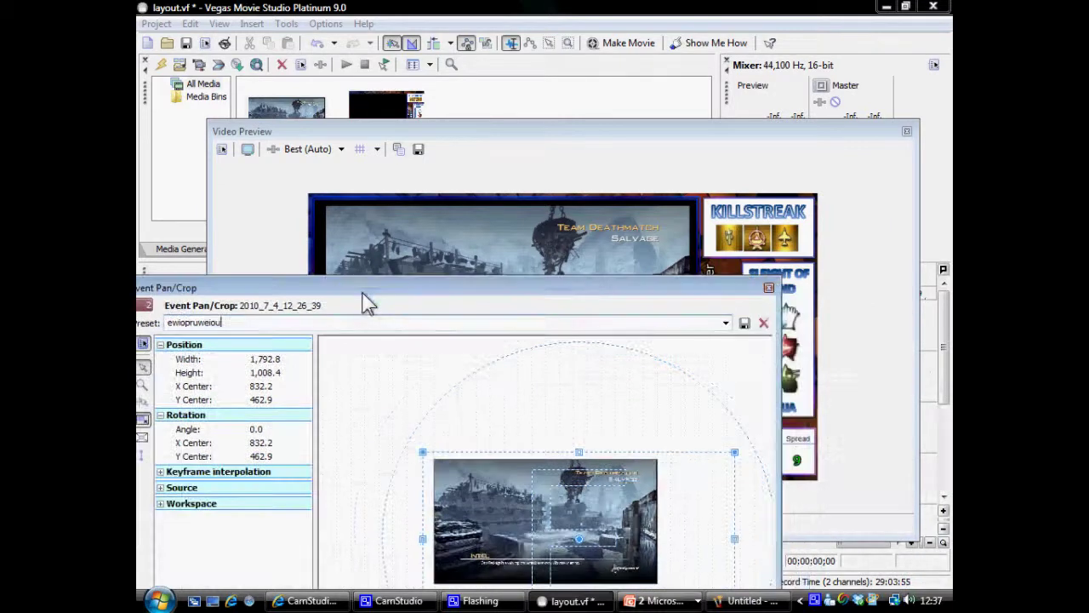
click(725, 323)
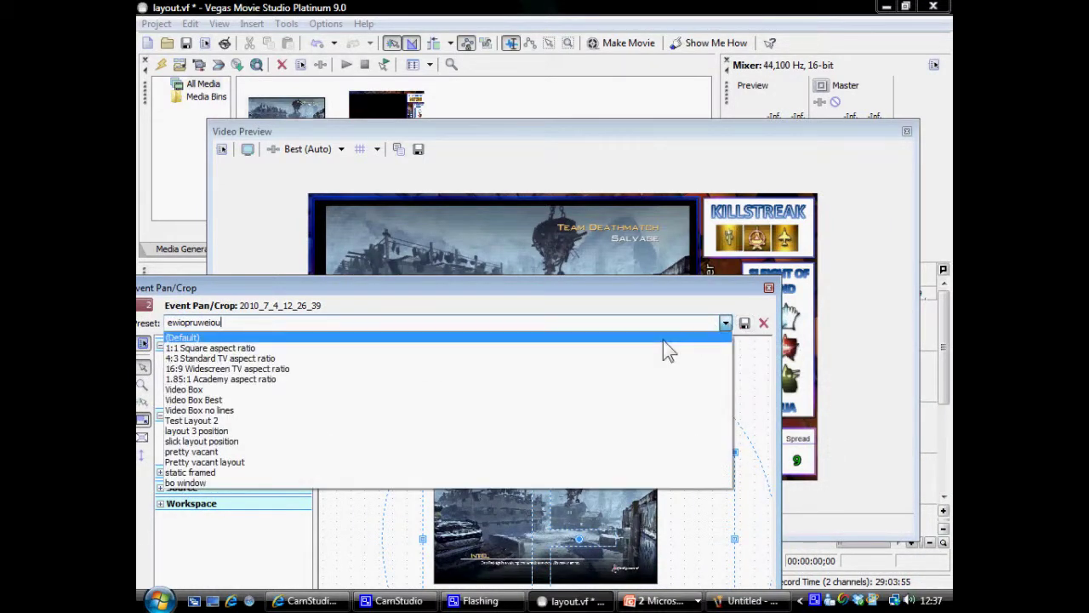
click(515, 461)
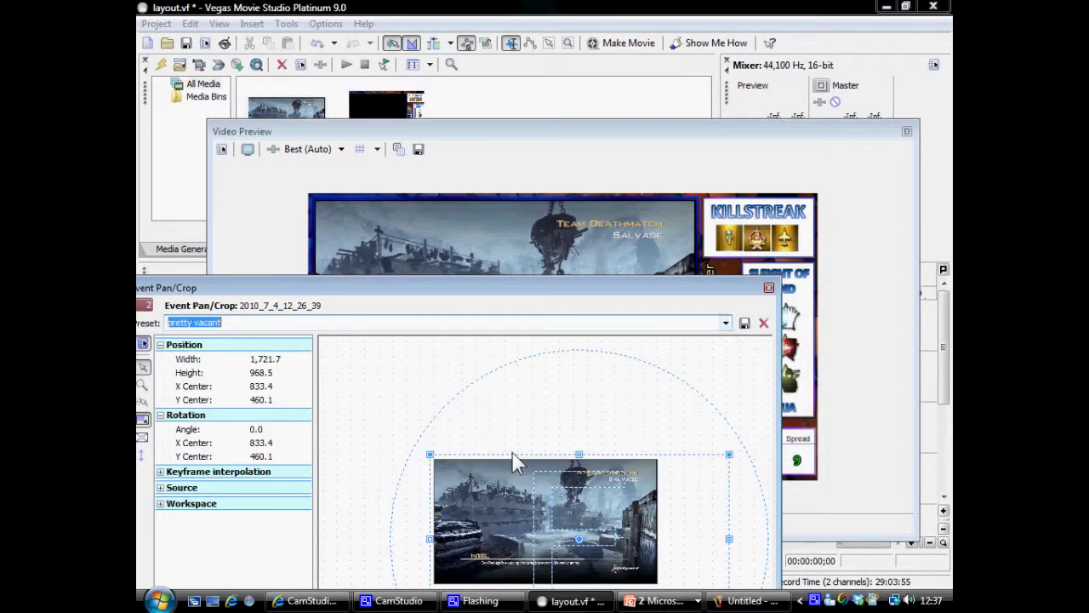
Close the Event Pan/Crop window and the floating Video Preview
drag(538, 299, 607, 230)
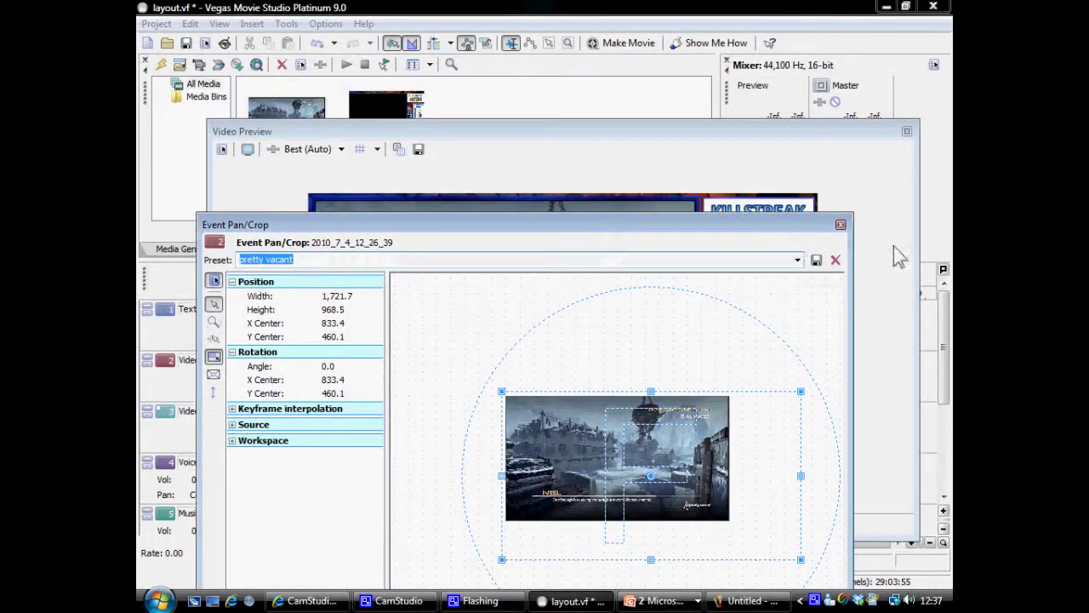
click(842, 225)
click(904, 133)
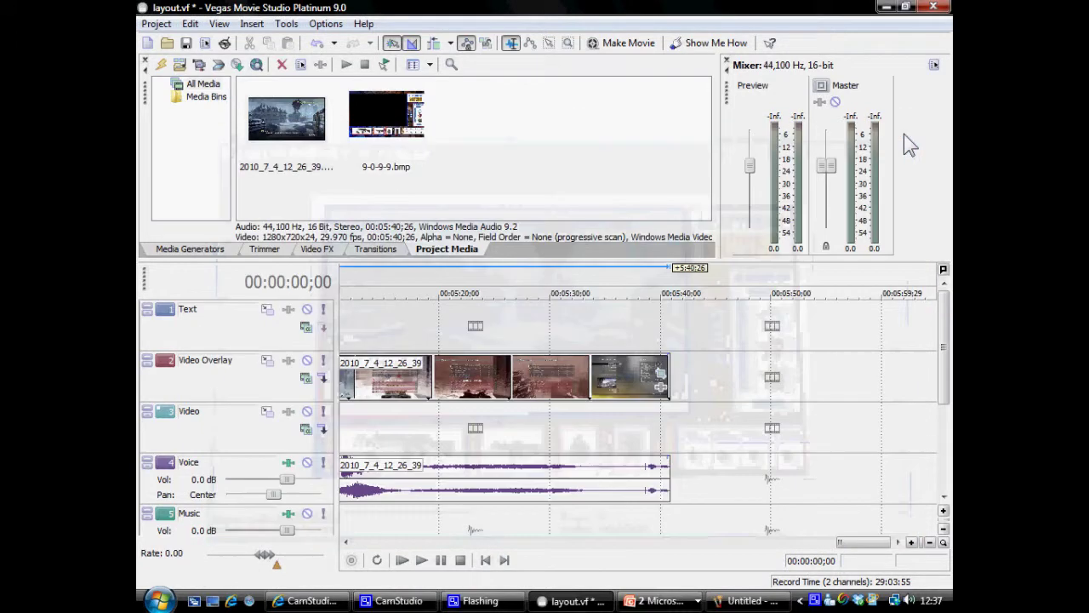